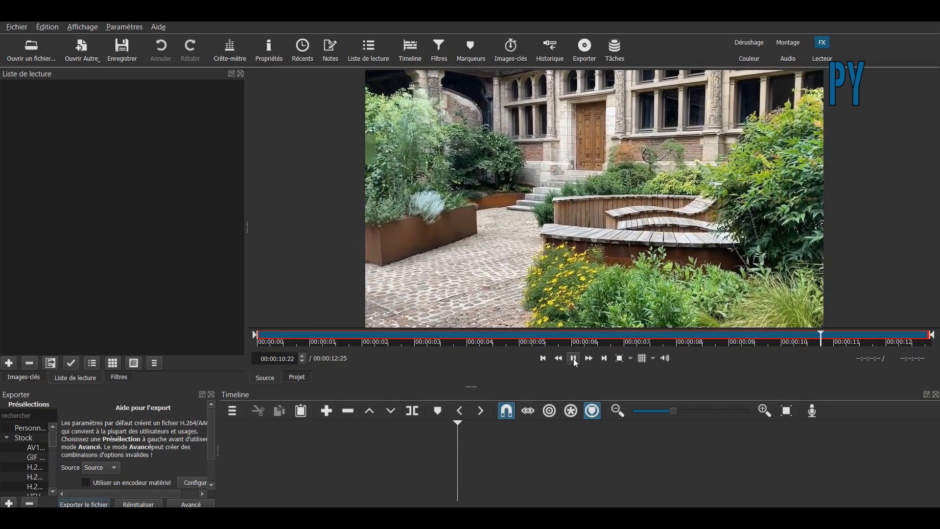
# Step: Add the loaded video smiley 1.mp4 to the playlist, and open smiley.png from Téléchargements and add it too
pyautogui.moveTo(445, 225); pyautogui.dragTo(64, 115)
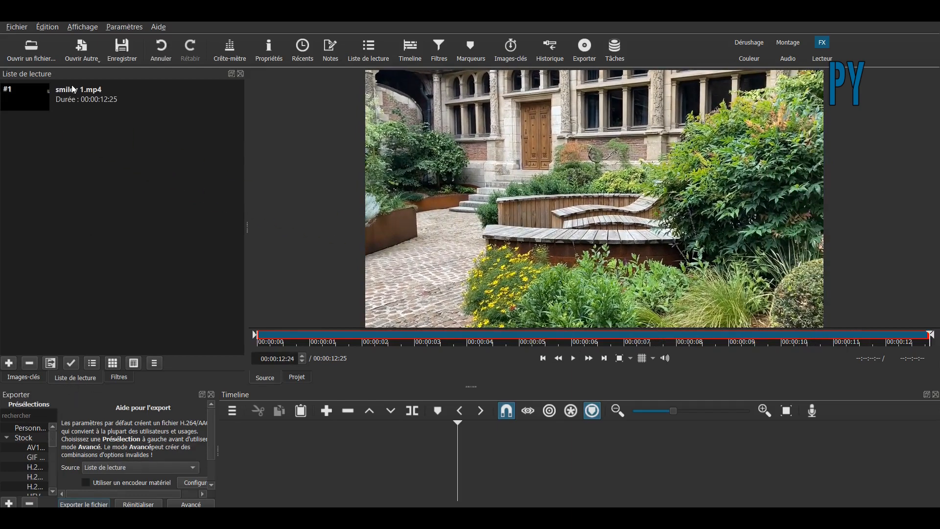
pyautogui.click(62, 98)
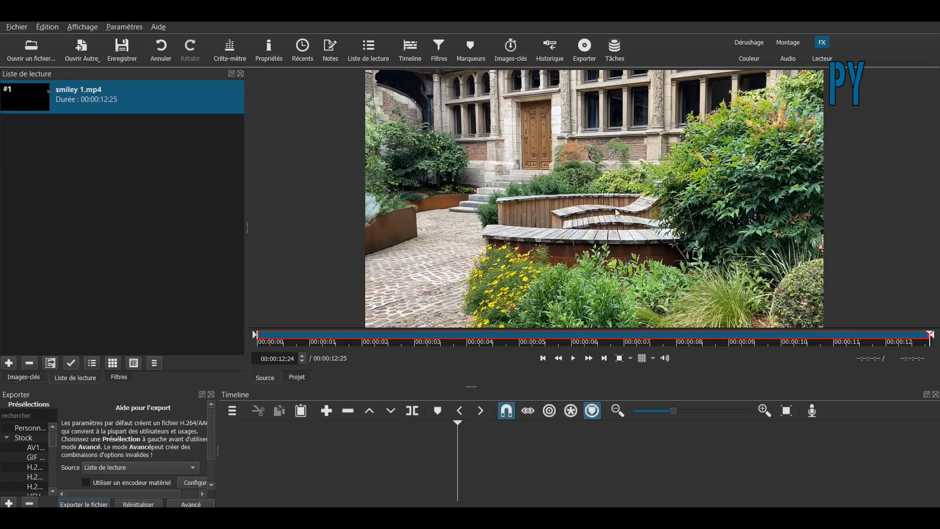
pyautogui.hotkey('ctrl', 'o')
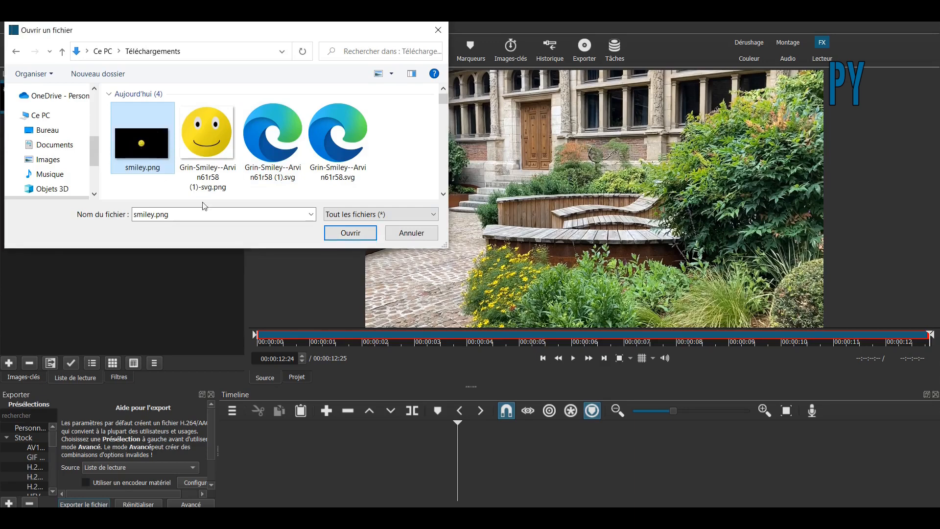
pyautogui.click(350, 233)
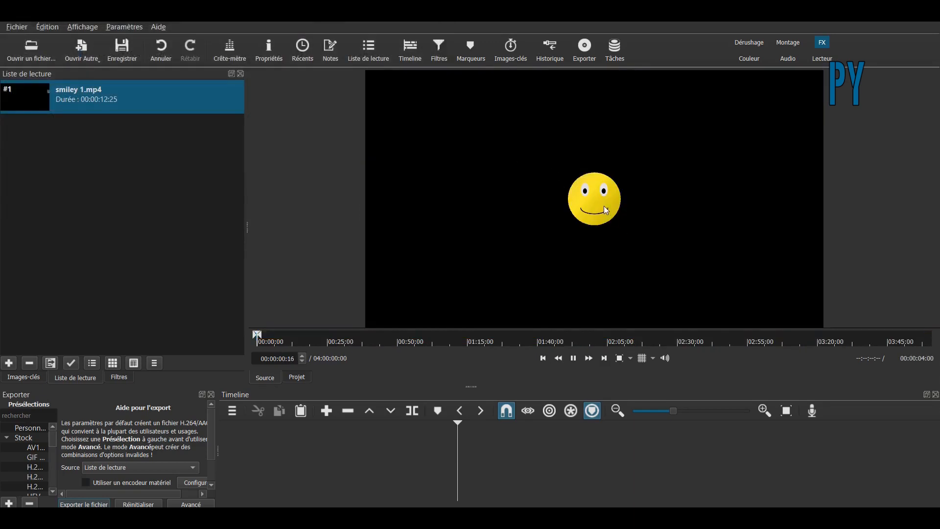
pyautogui.moveTo(604, 207); pyautogui.dragTo(116, 193)
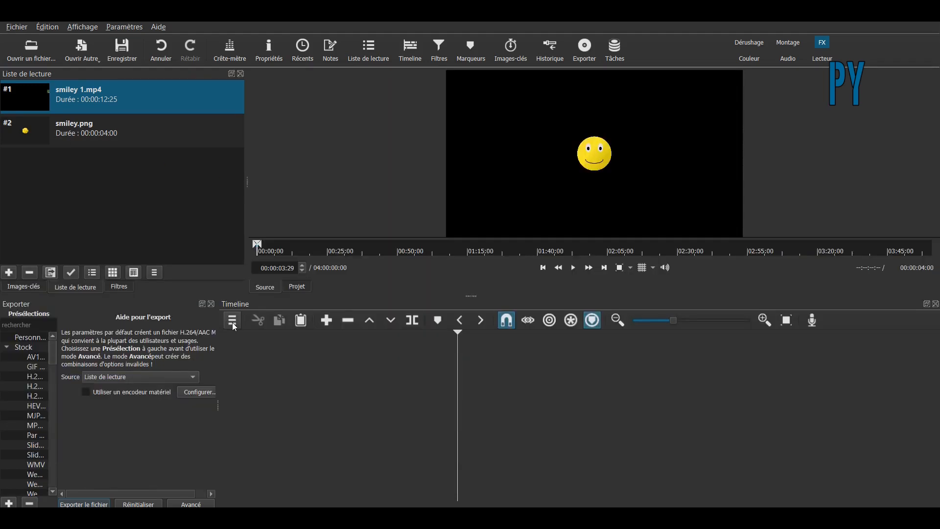
# Step: Add two video tracks to the empty timeline
pyautogui.click(232, 321)
pyautogui.moveTo(275, 336)
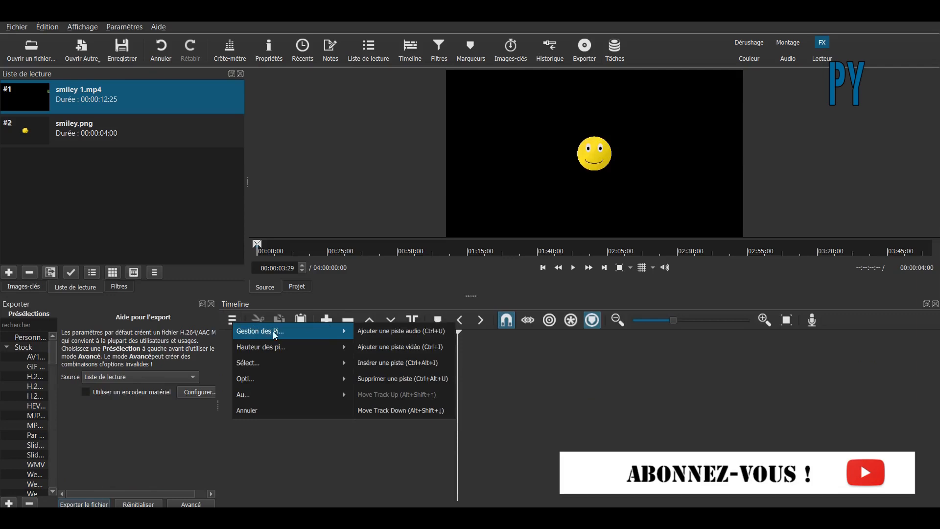
pyautogui.click(399, 351)
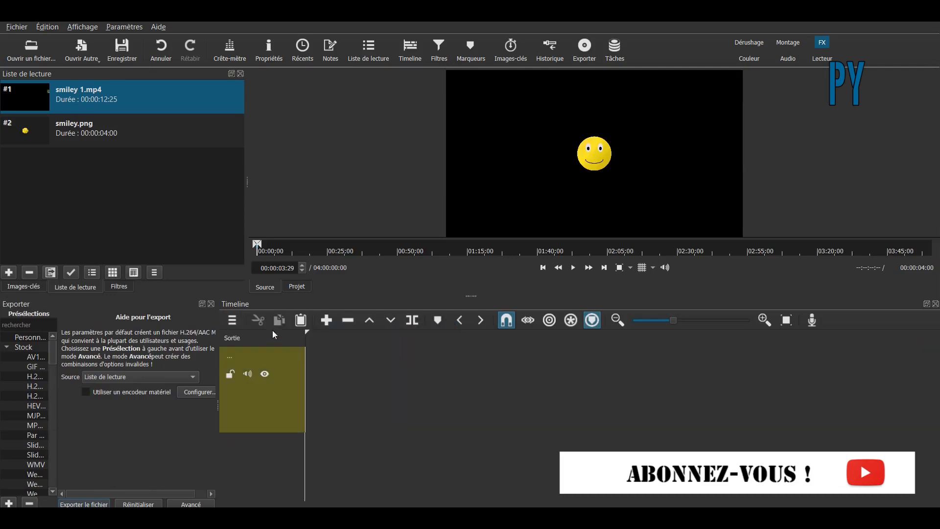
pyautogui.click(233, 321)
pyautogui.moveTo(287, 343)
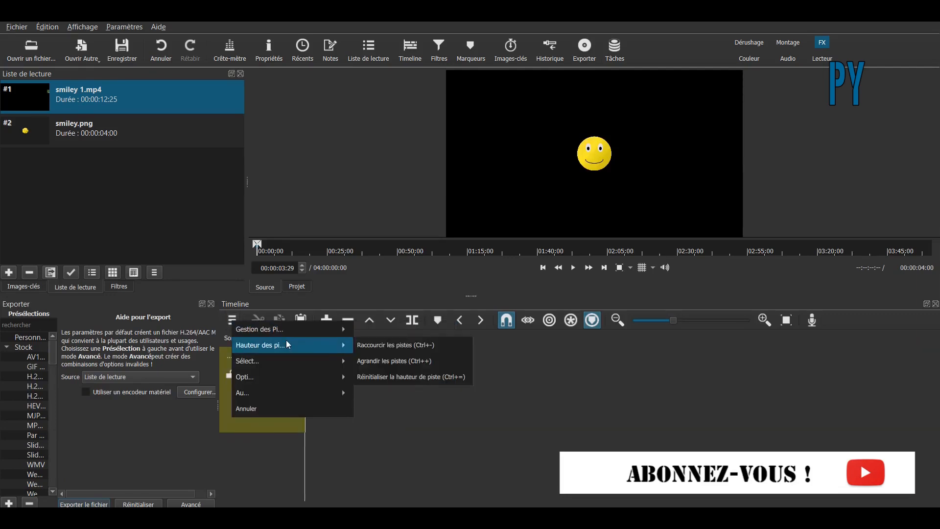
pyautogui.moveTo(313, 331)
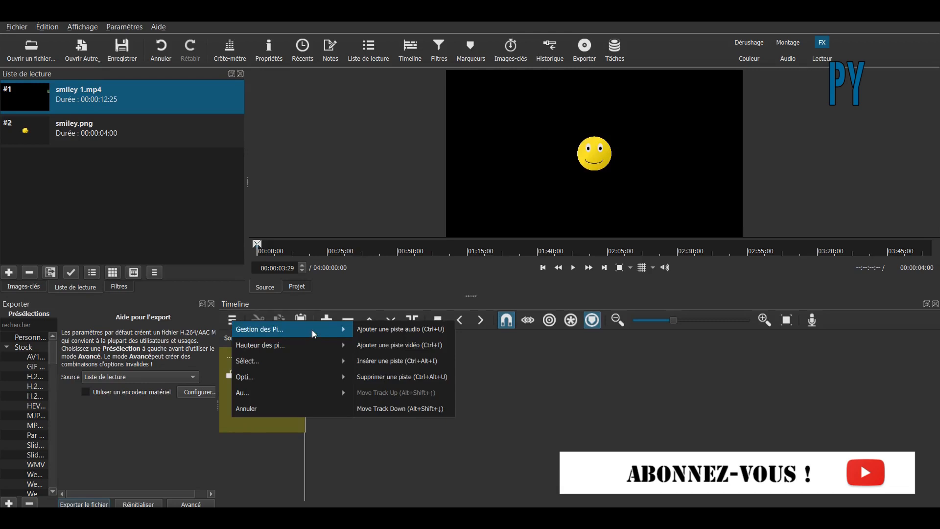
pyautogui.click(389, 350)
# Step: Place smiley.png on the upper track above smiley 1.mp4 on the lower track, extending the image clip to the video's end
pyautogui.moveTo(90, 137); pyautogui.dragTo(310, 413)
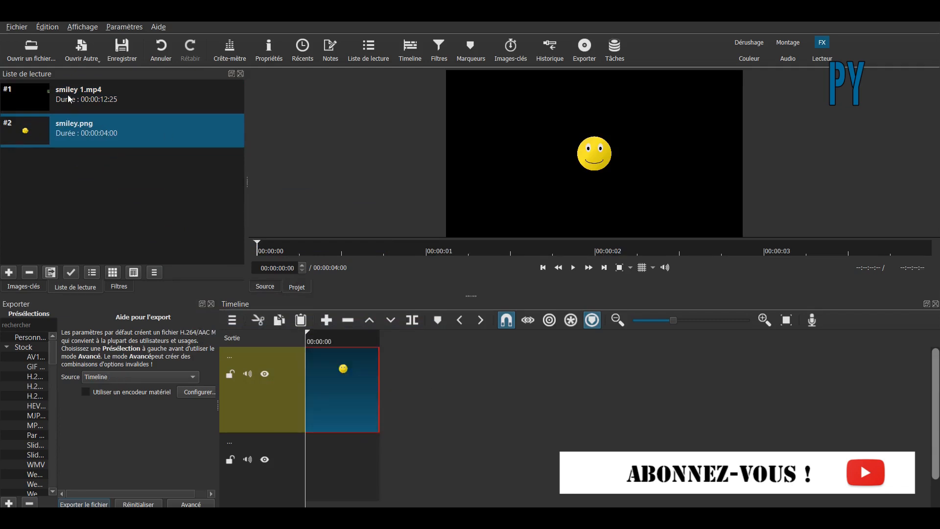
pyautogui.moveTo(69, 98); pyautogui.dragTo(414, 465)
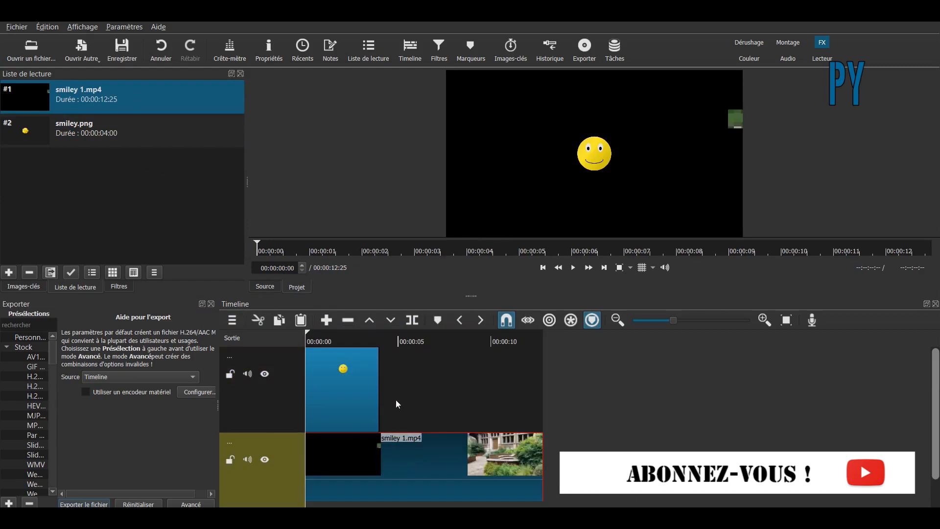
pyautogui.moveTo(381, 404); pyautogui.dragTo(569, 427)
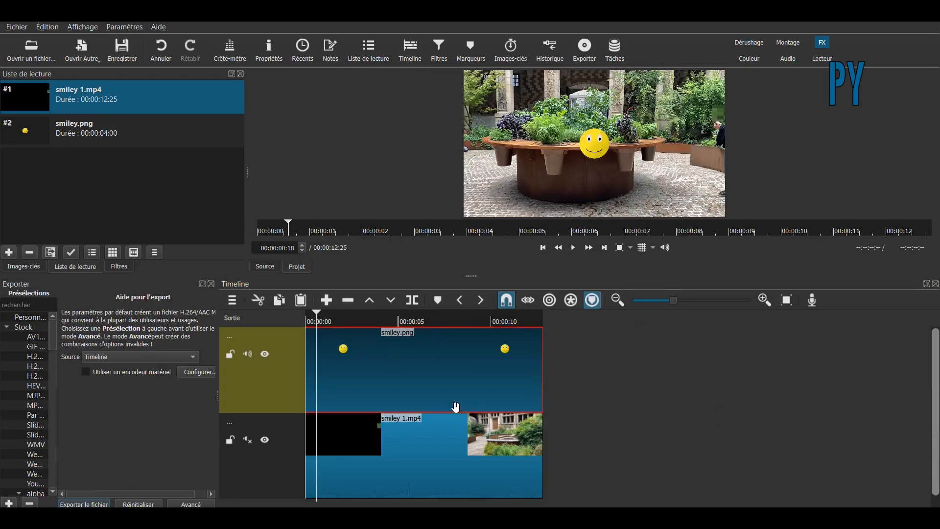
# Step: Find the "Taille, Position & Rotation" filter by searching for "taille" and apply it to the smiley.png clip
pyautogui.moveTo(311, 337)
pyautogui.click(120, 269)
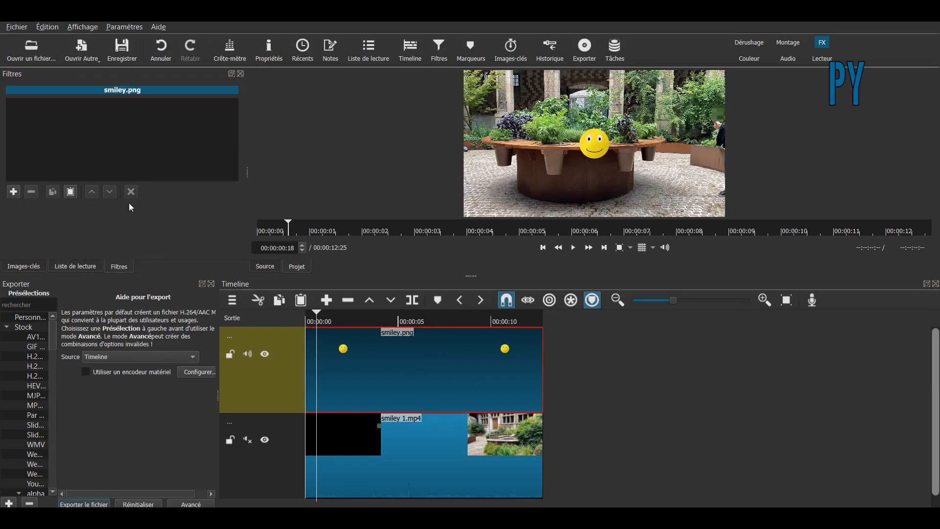
pyautogui.click(14, 193)
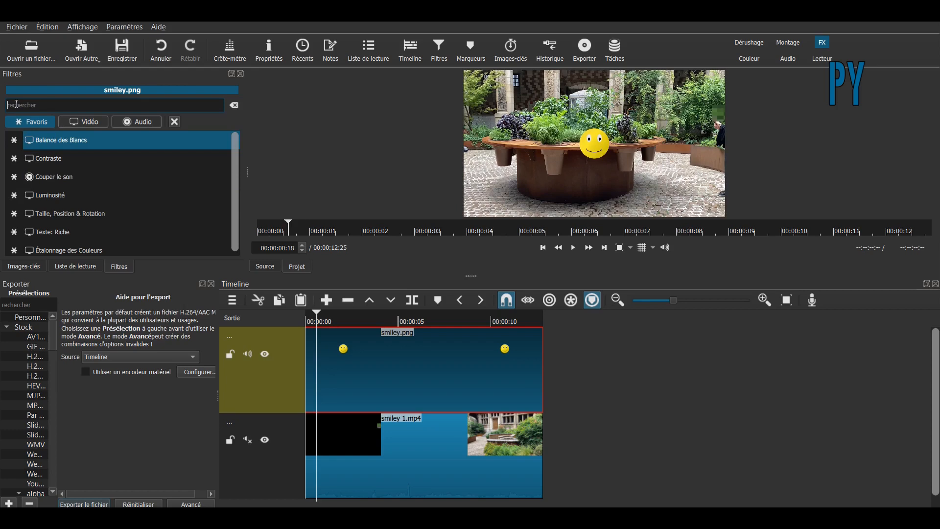
pyautogui.write('taille')
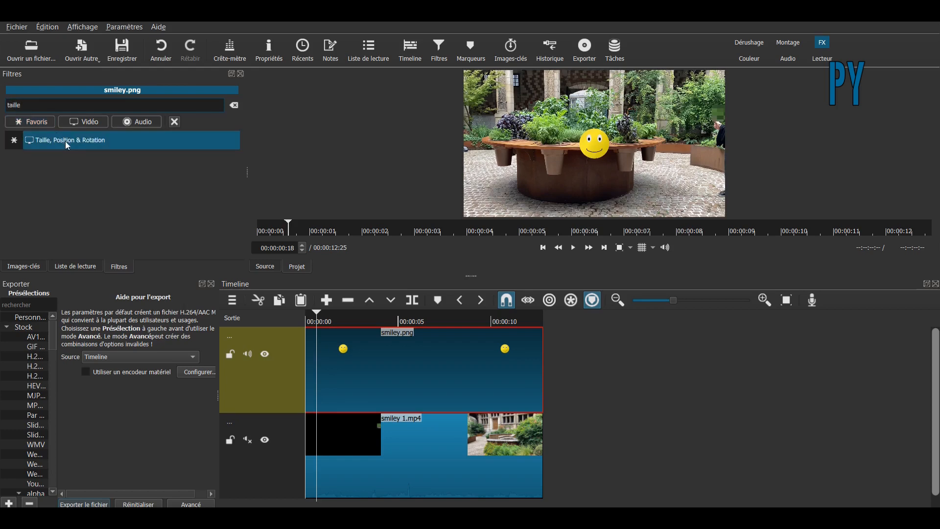
pyautogui.click(105, 148)
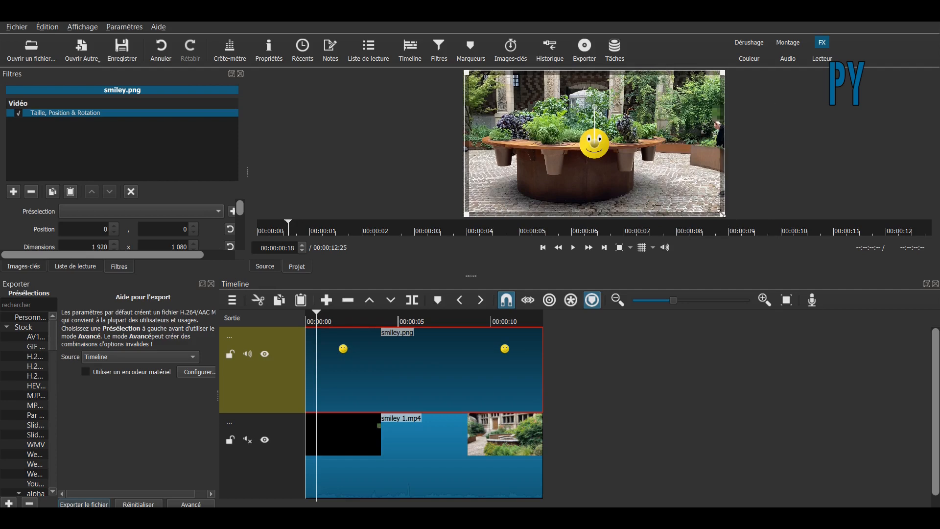
# Step: Shrink the smiley overlay to about 1224 x 689 and move it to about 1301, -9, over the person entering the frame
pyautogui.moveTo(722, 214); pyautogui.dragTo(618, 159)
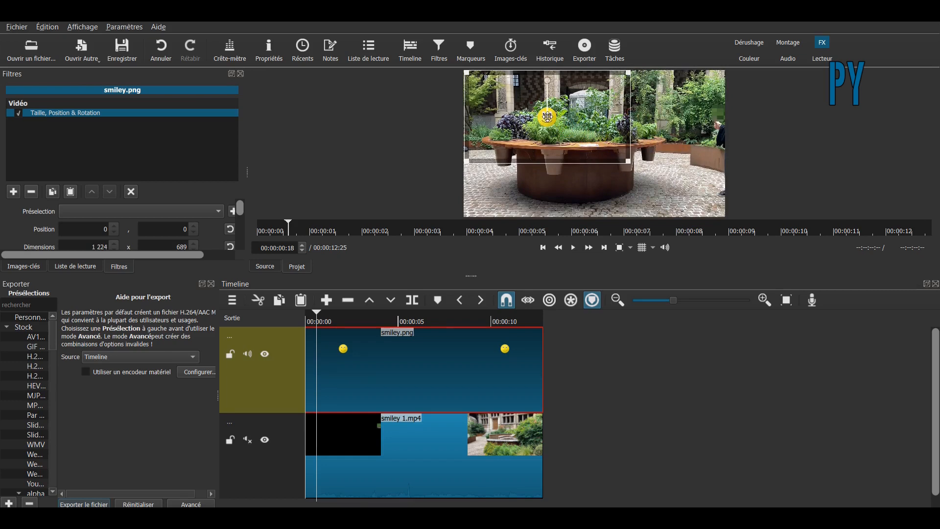
pyautogui.moveTo(547, 117); pyautogui.dragTo(731, 116)
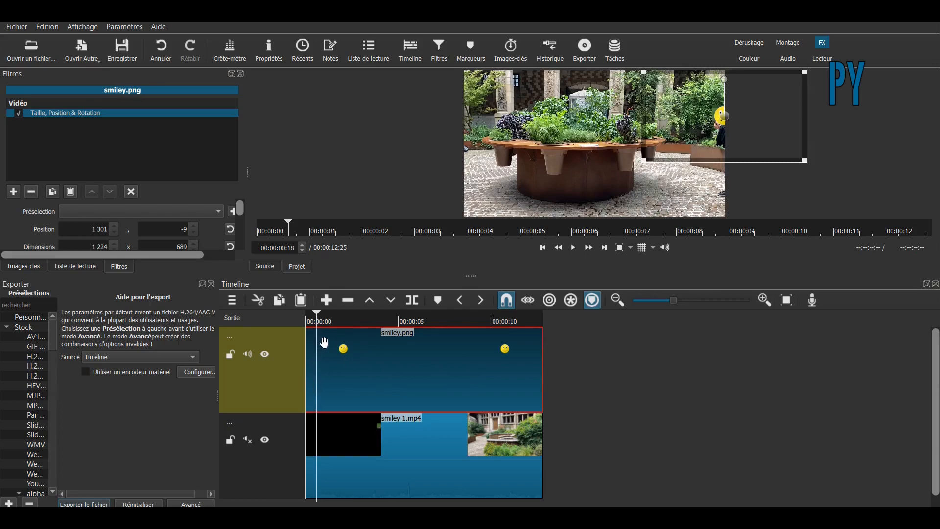
# Step: Split the smiley.png clip at 00:00:00:18, remove the part before it, and play back the opening to check the trim
pyautogui.click(416, 305)
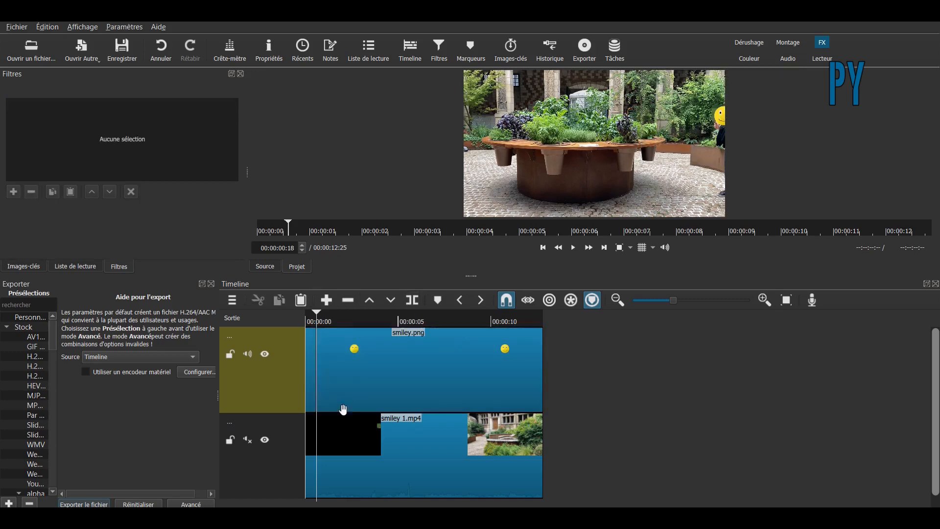
pyautogui.click(316, 372)
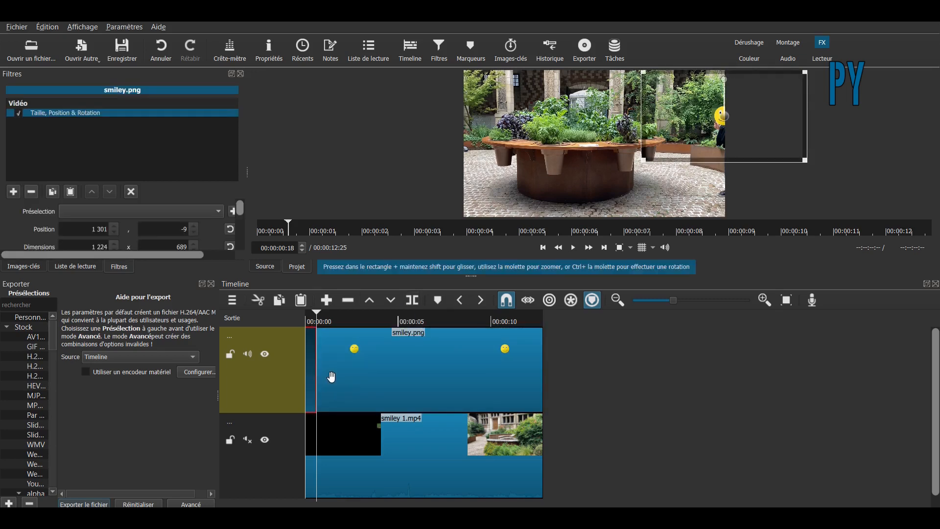
pyautogui.press('Delete')
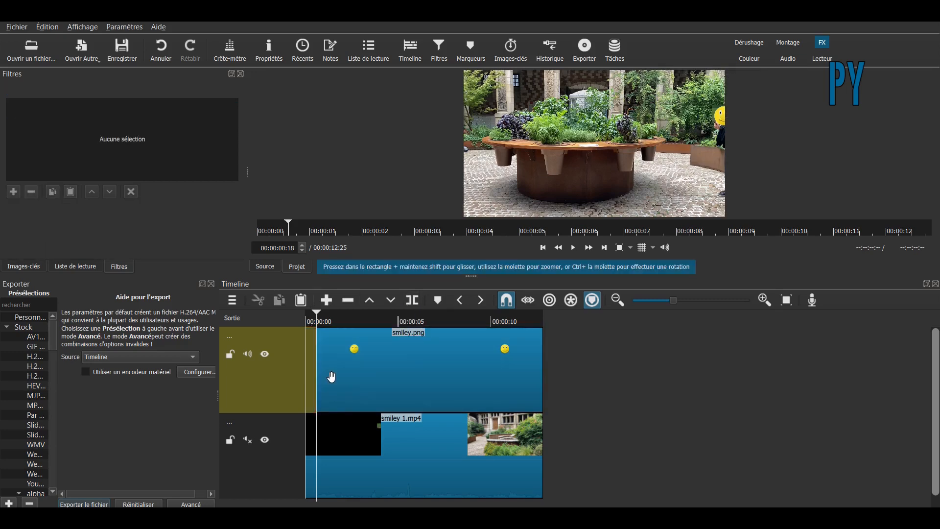
pyautogui.click(310, 317)
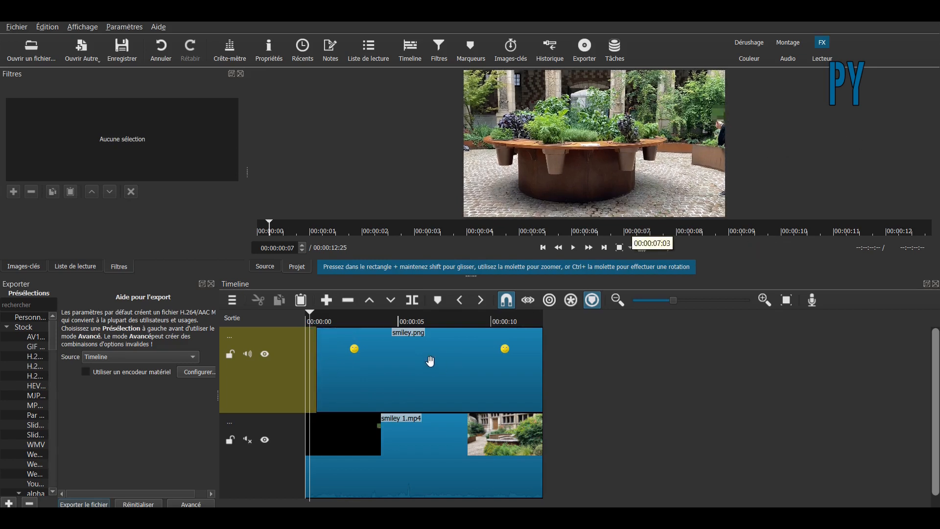
pyautogui.click(574, 248)
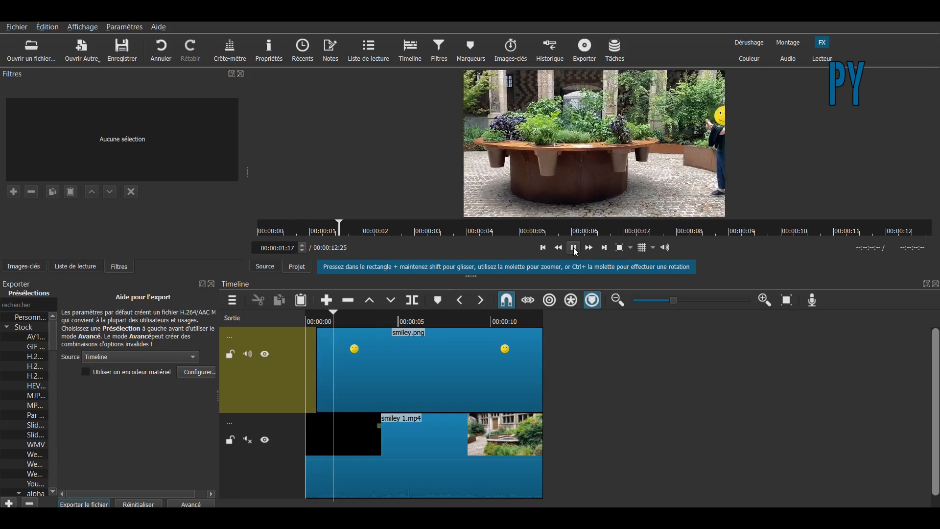
pyautogui.click(574, 248)
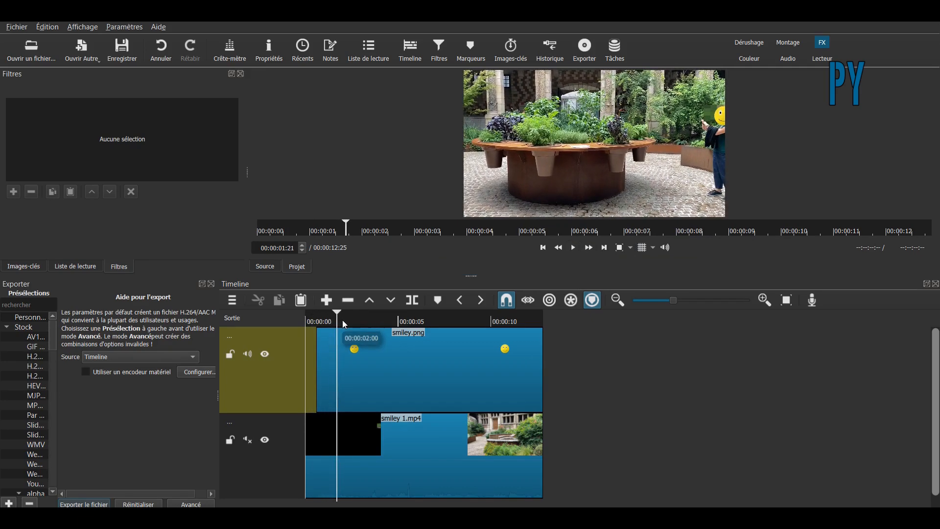
pyautogui.click(315, 321)
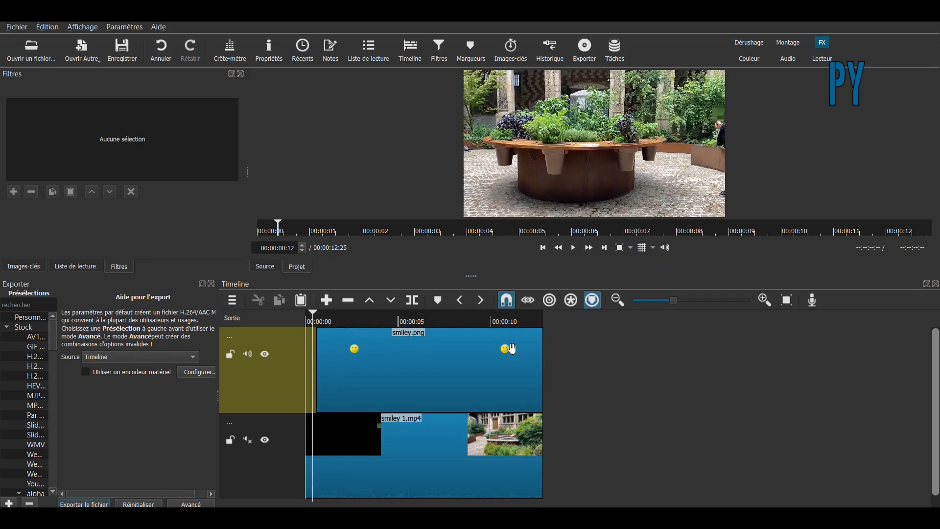
# Step: Find the point after the person has left the frame, split the smiley.png clip at 00:00:11:10 and delete the remaining end
pyautogui.click(483, 323)
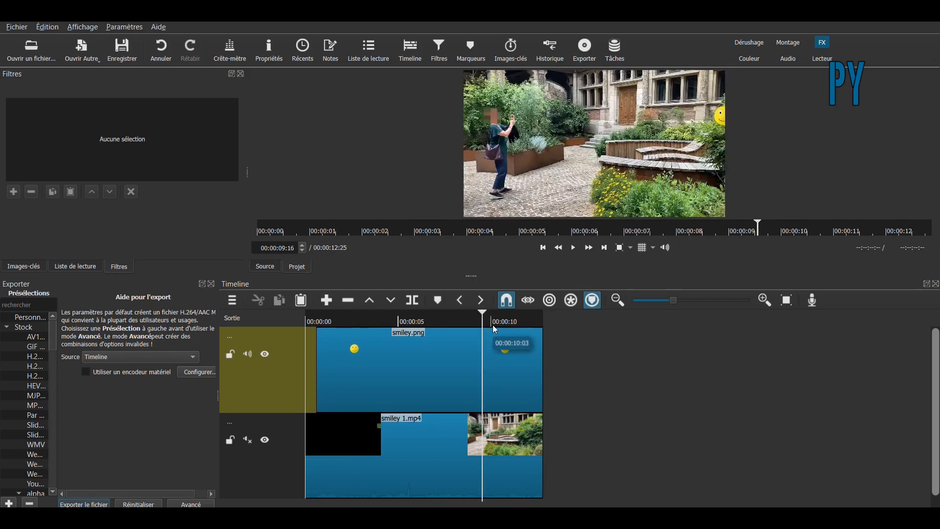
pyautogui.click(493, 324)
pyautogui.click(502, 325)
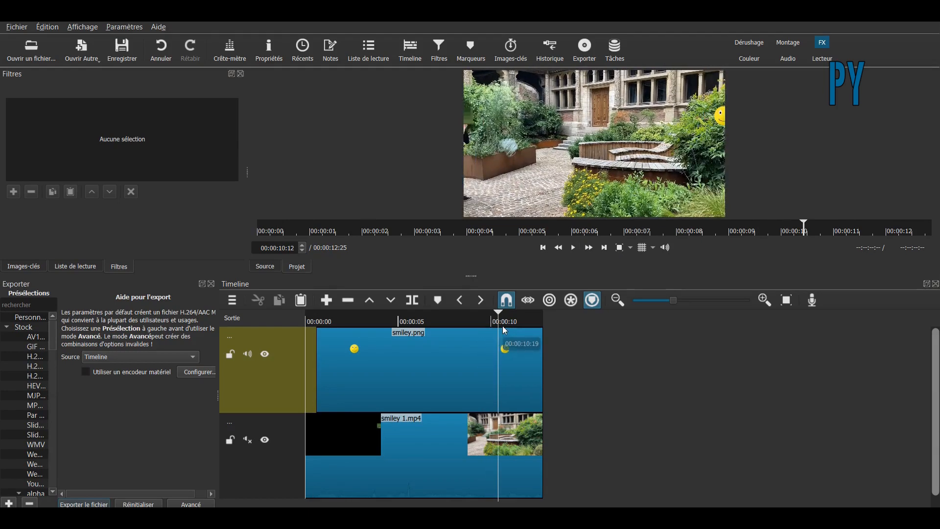
pyautogui.click(506, 325)
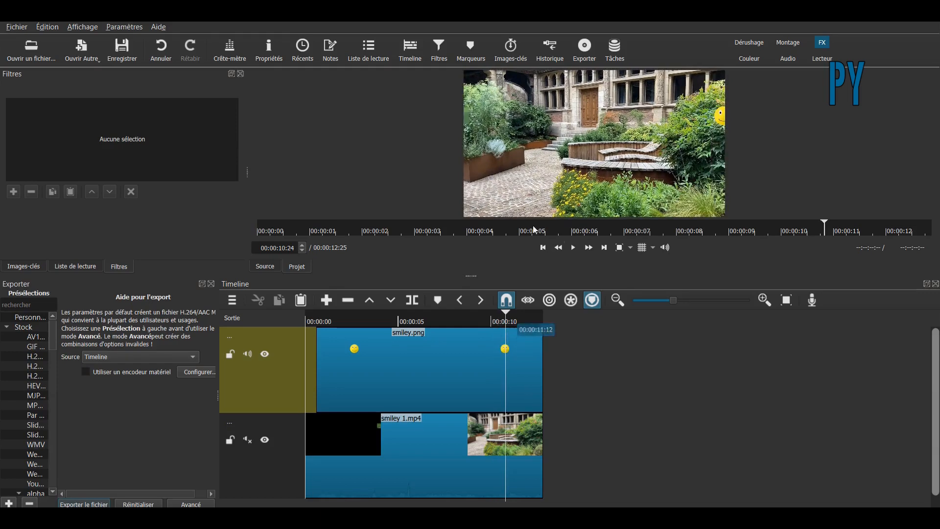
pyautogui.click(513, 323)
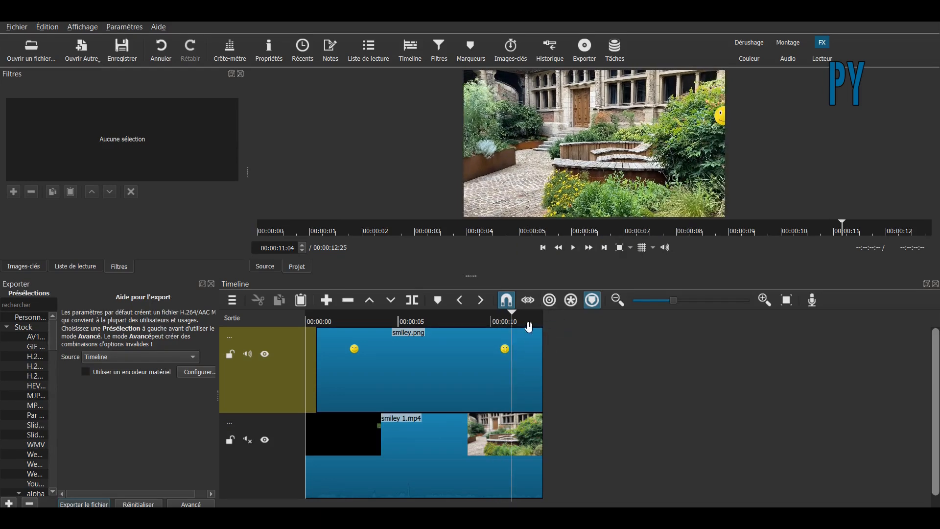
pyautogui.click(516, 324)
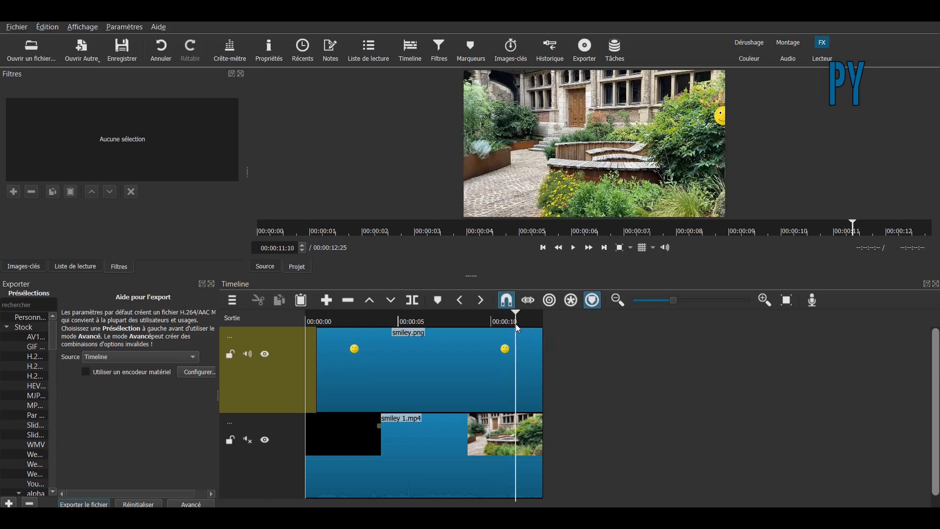
pyautogui.click(485, 350)
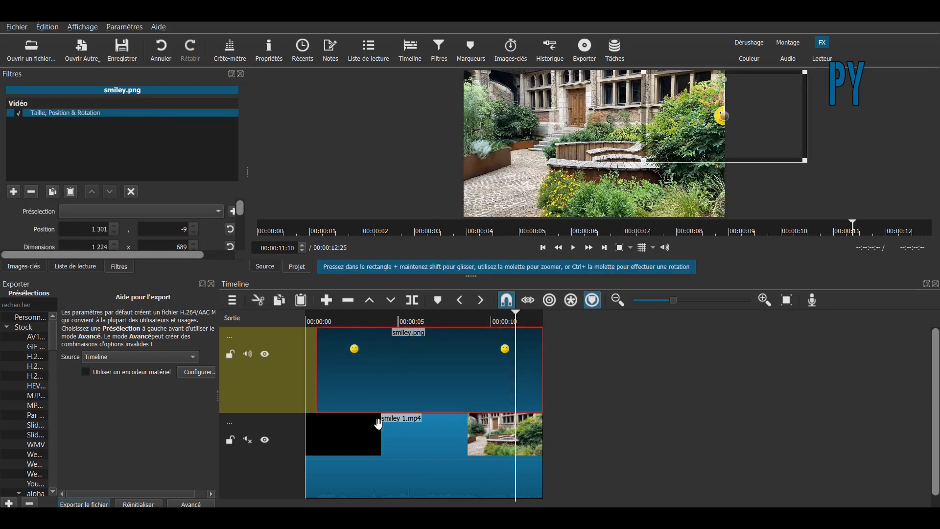
pyautogui.click(413, 301)
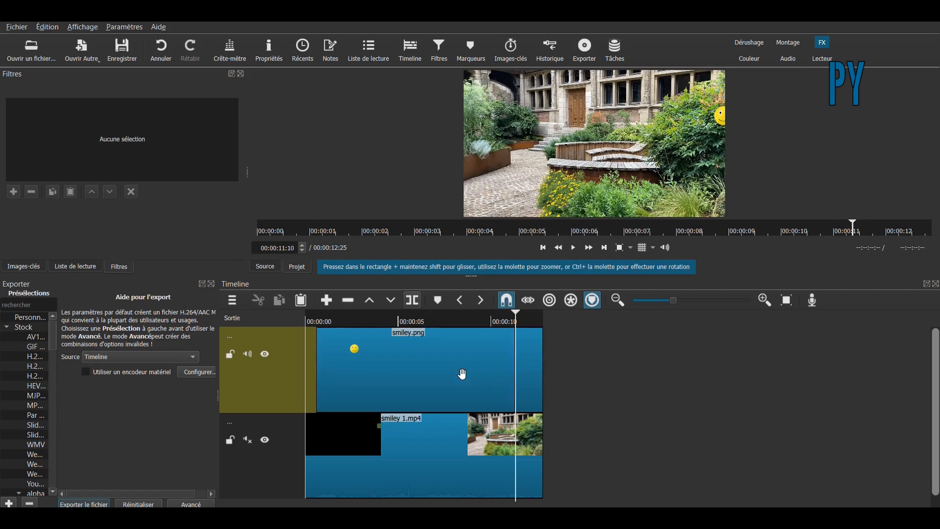
pyautogui.click(529, 365)
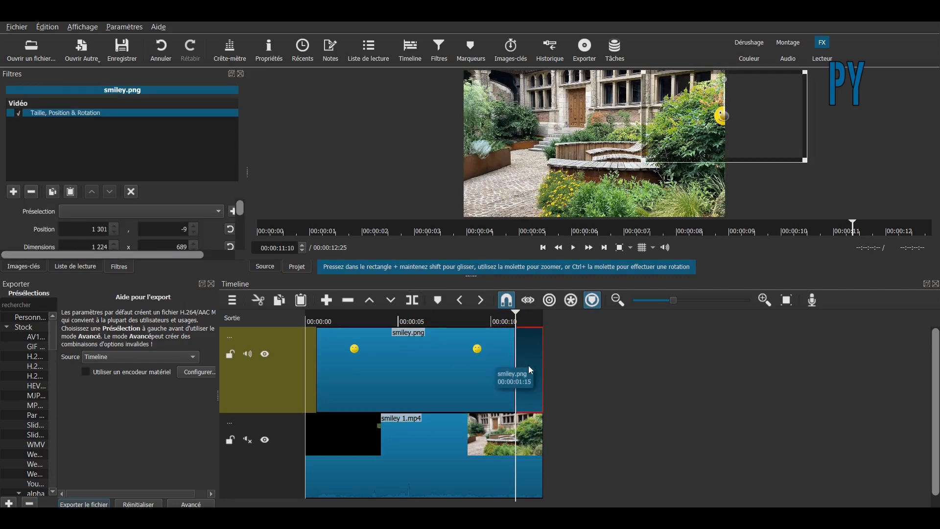
pyautogui.press('Delete')
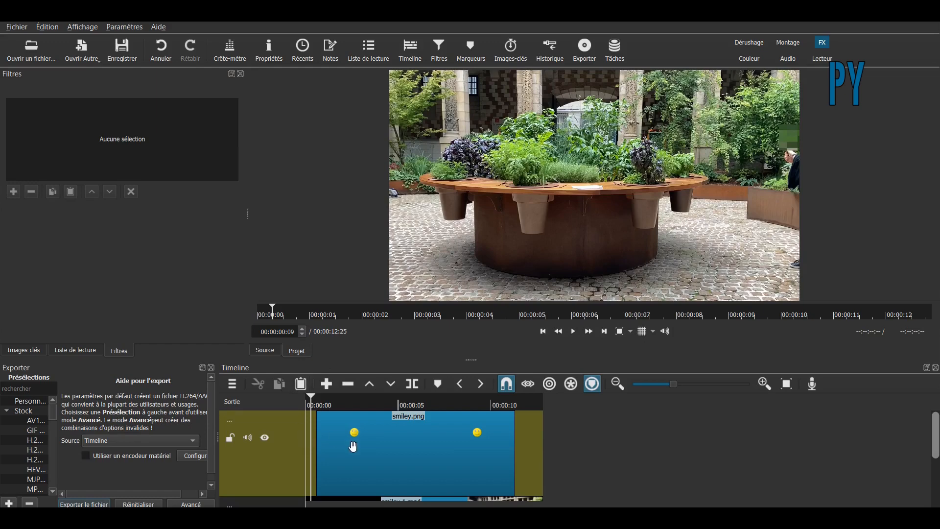
# Step: Enable keyframes for the smiley.png clip's size and position at the clip's start, 00:00:00:18
pyautogui.click(380, 451)
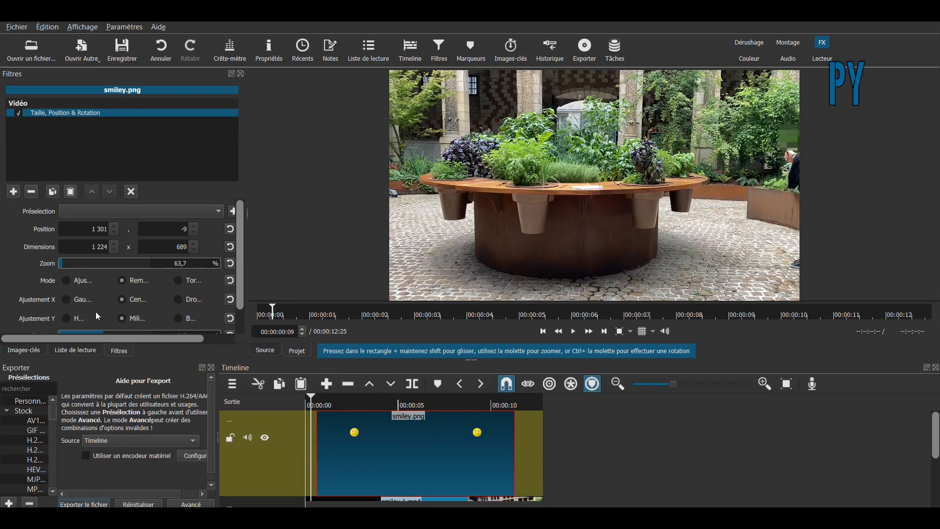
pyautogui.moveTo(122, 339); pyautogui.dragTo(160, 337)
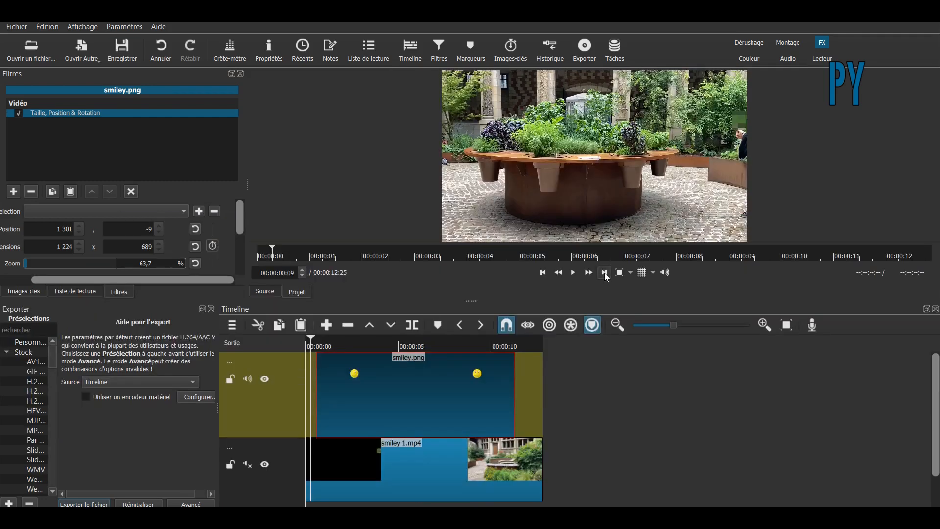
pyautogui.click(604, 272)
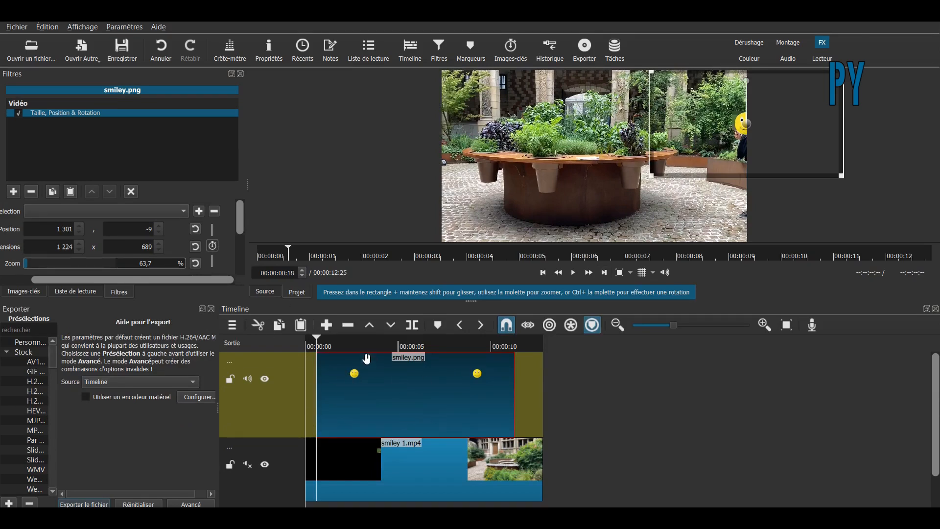
pyautogui.click(213, 248)
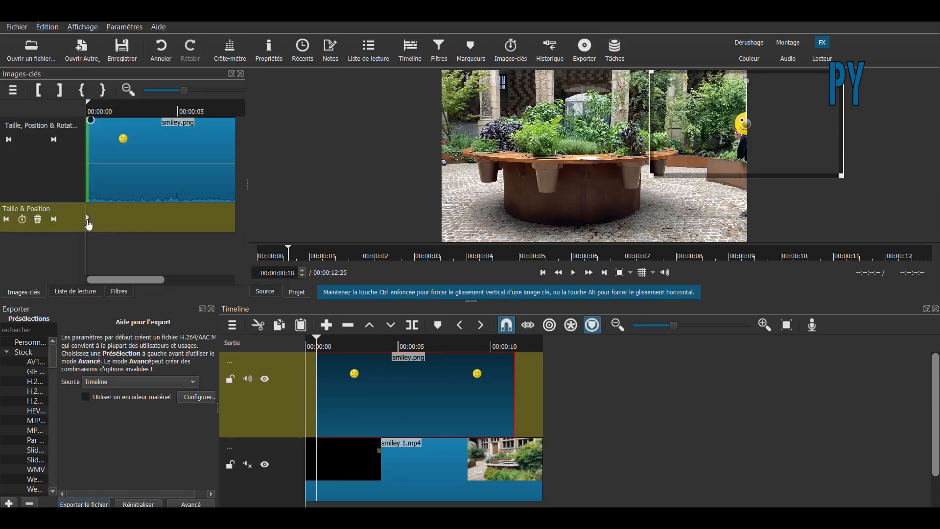
pyautogui.moveTo(90, 223)
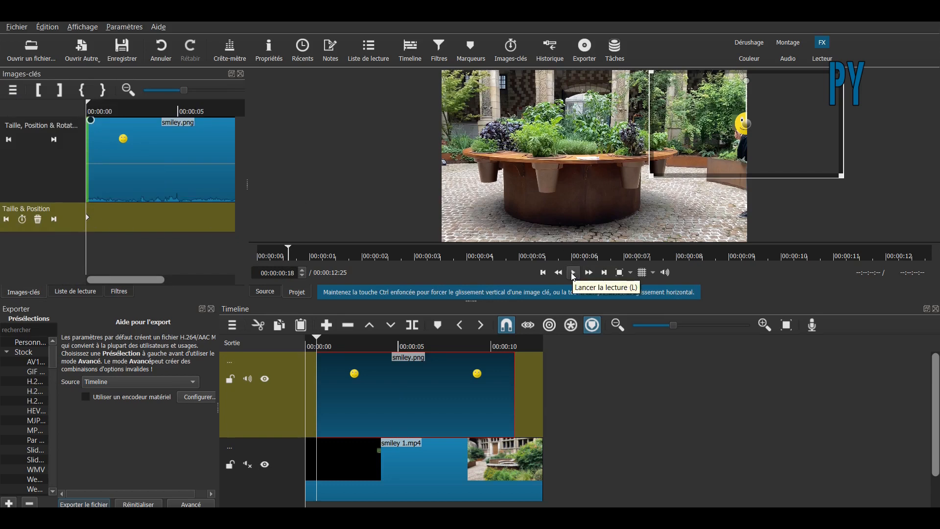
# Step: Add position keyframes at 00:00:02:16 and 00:00:03:21 by moving the smiley onto the walking person's face at each point
pyautogui.click(574, 275)
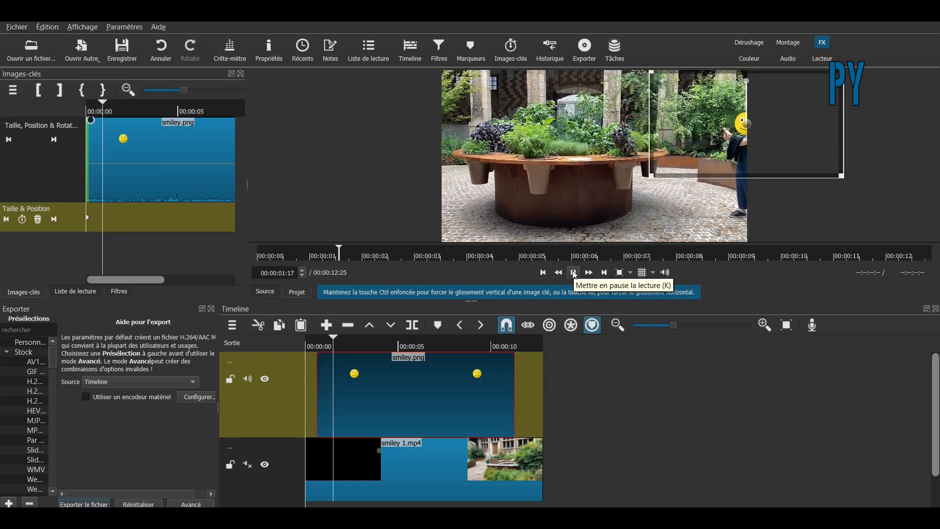
pyautogui.click(573, 273)
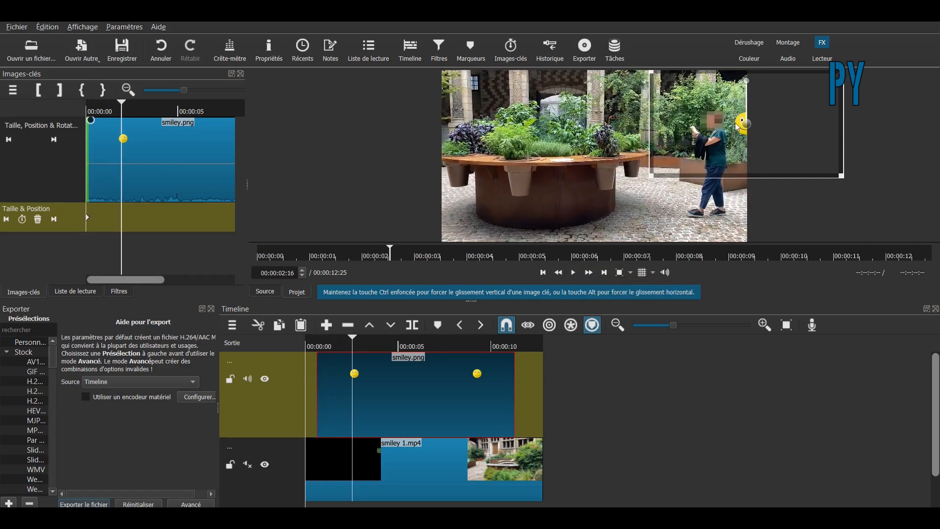
pyautogui.moveTo(748, 122); pyautogui.dragTo(715, 124)
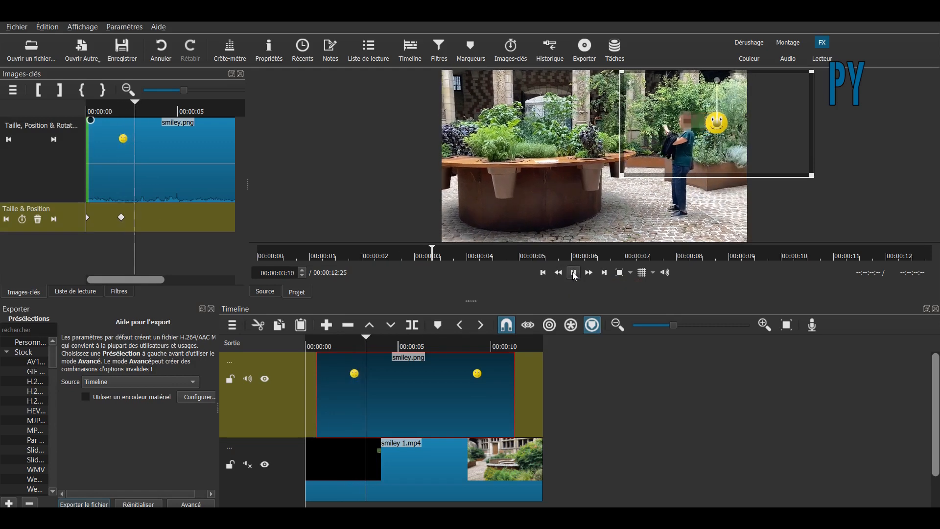
pyautogui.click(574, 273)
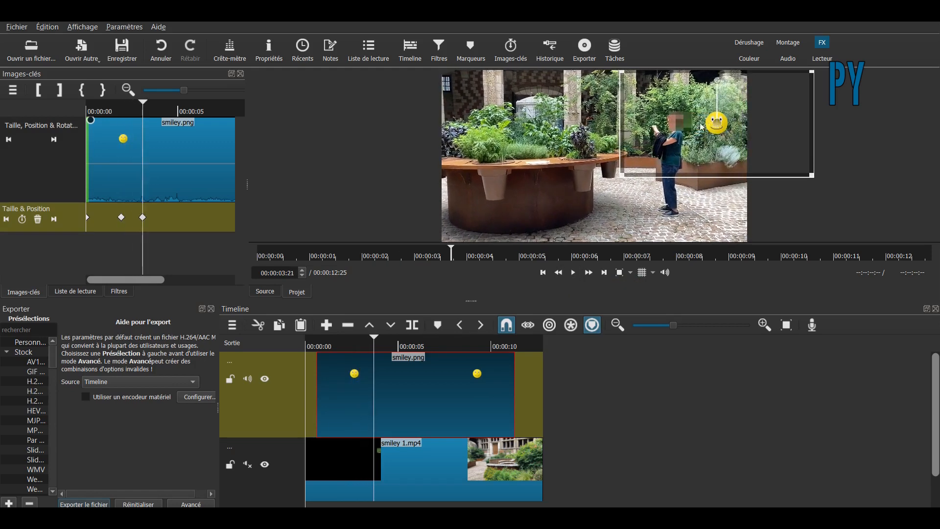
pyautogui.moveTo(715, 122); pyautogui.dragTo(667, 125)
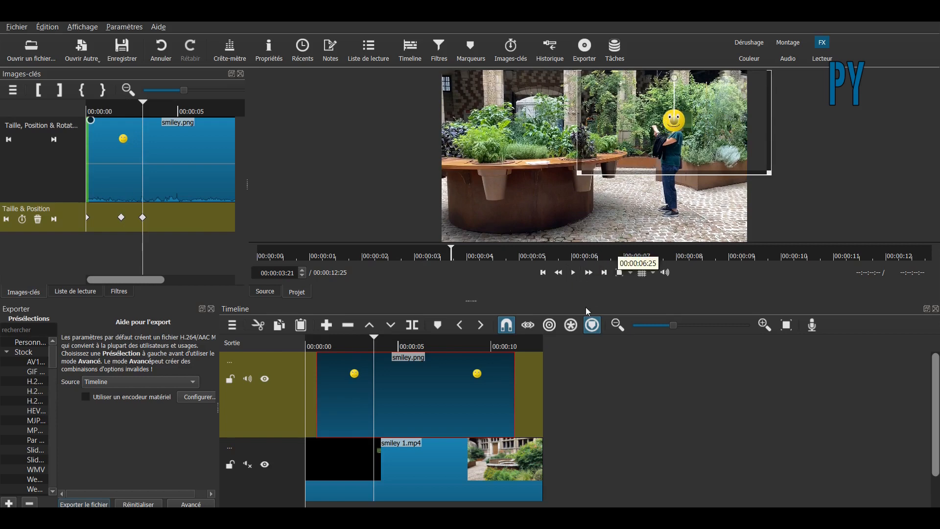
# Step: Reposition the smiley over the person's face at 00:00:04:26 and 00:00:06:02, keyframing each position
pyautogui.click(574, 272)
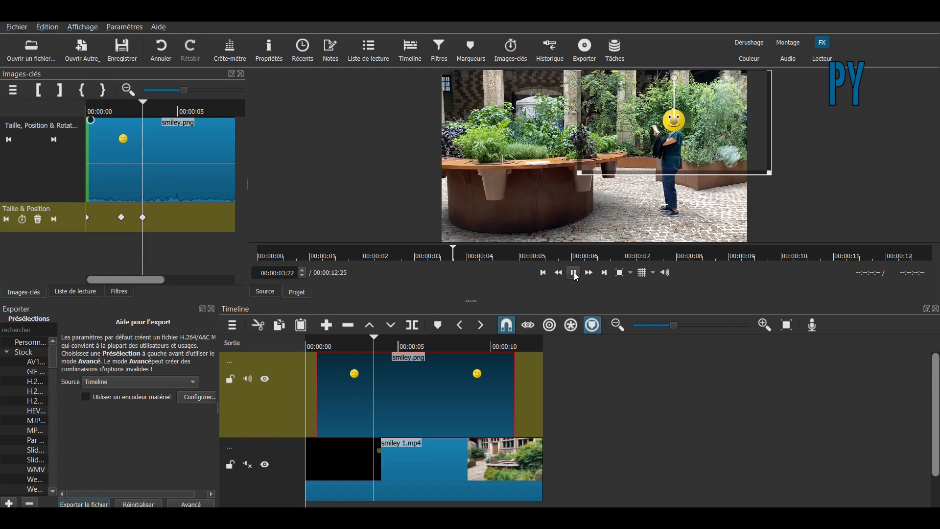
pyautogui.click(574, 272)
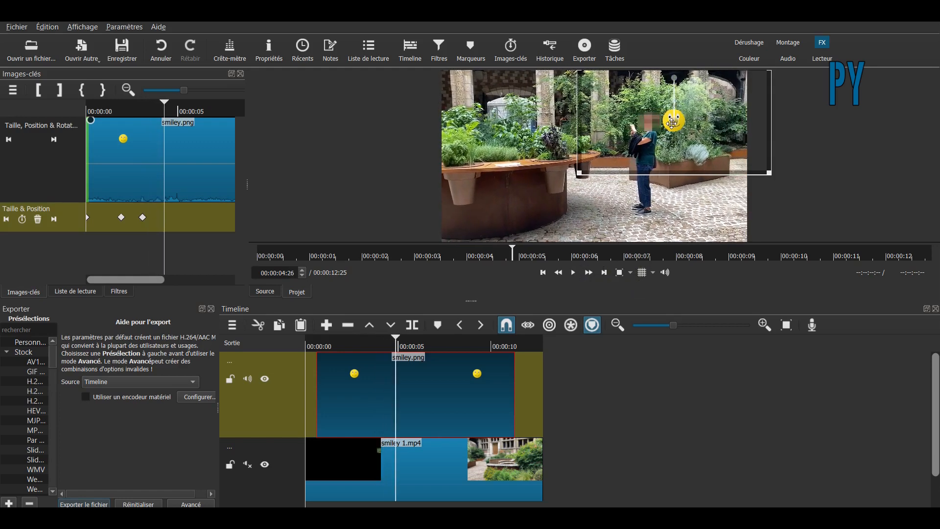
pyautogui.moveTo(656, 129); pyautogui.dragTo(635, 128)
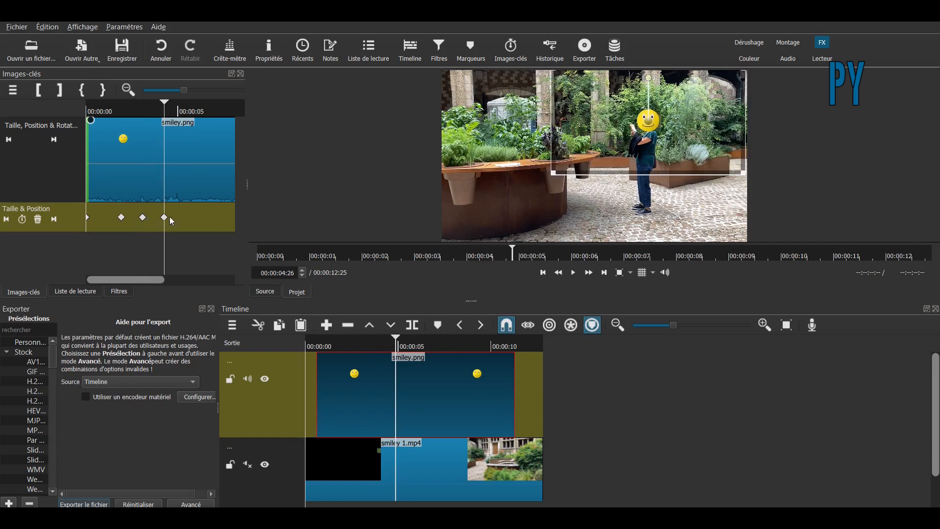
pyautogui.click(574, 273)
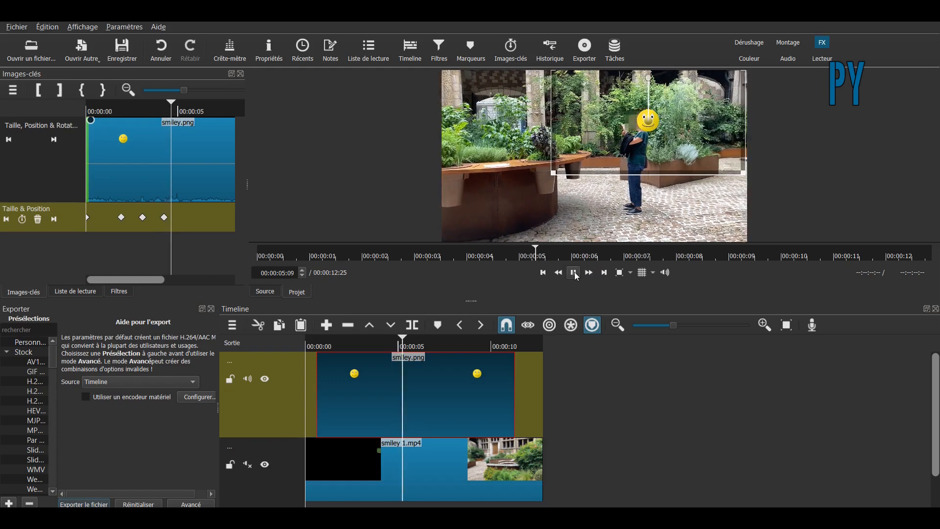
pyautogui.click(574, 272)
pyautogui.click(639, 120)
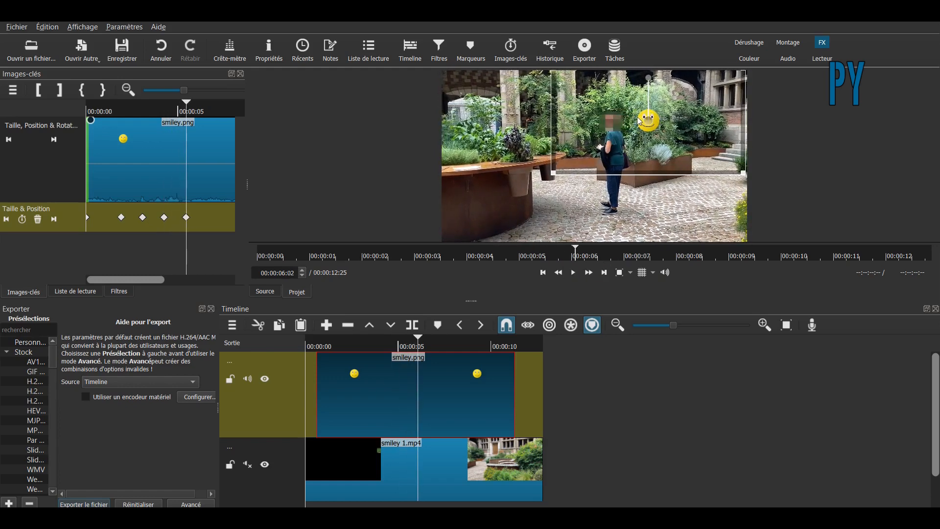
pyautogui.moveTo(639, 121); pyautogui.dragTo(606, 117)
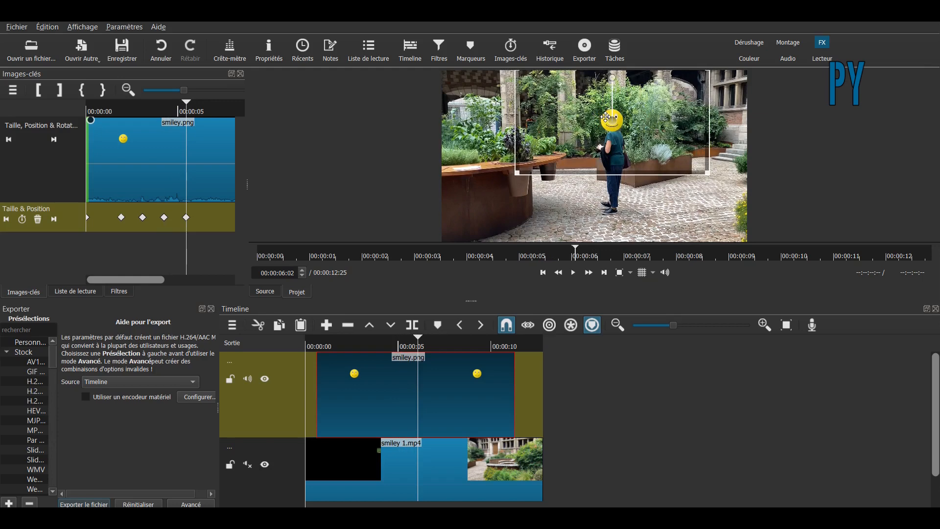
# Step: Keyframe the smiley over the person's head at 00:00:06:19 and again at 00:00:07:20
pyautogui.click(574, 272)
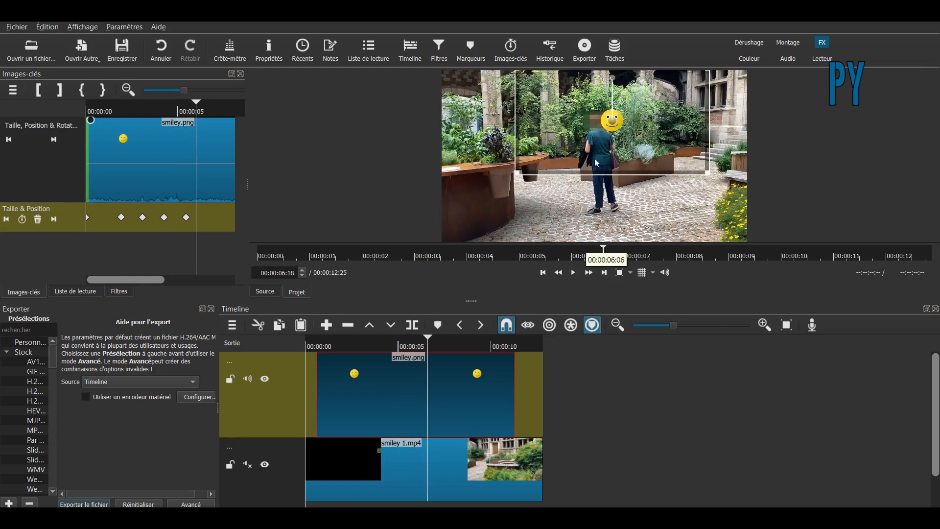
pyautogui.moveTo(612, 122); pyautogui.dragTo(598, 122)
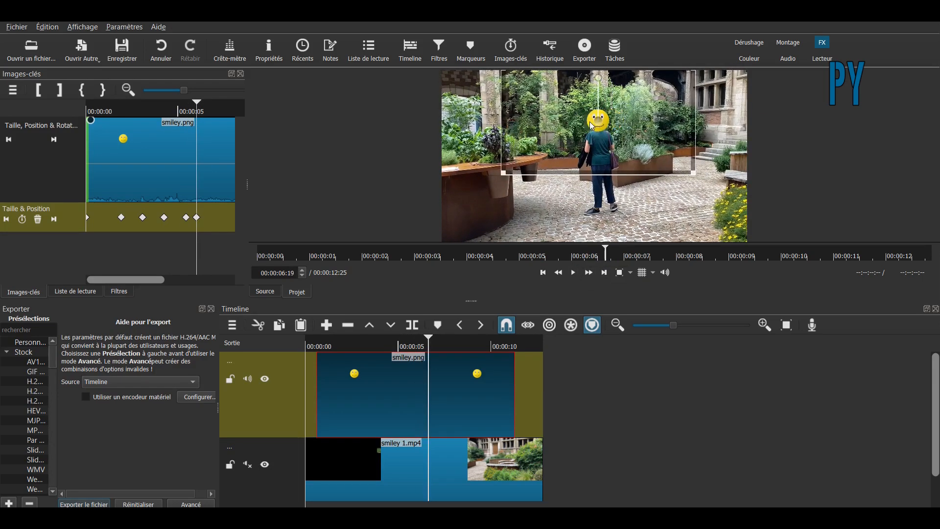
pyautogui.click(573, 273)
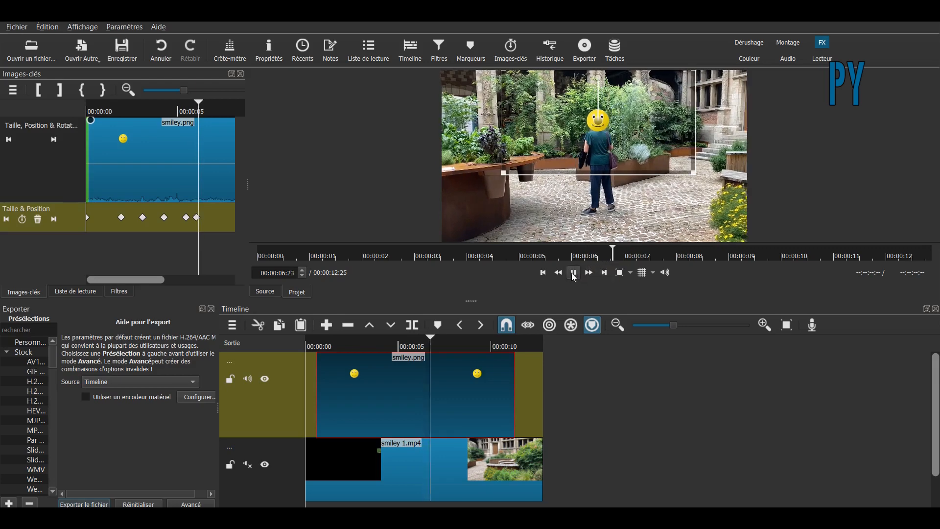
pyautogui.click(574, 274)
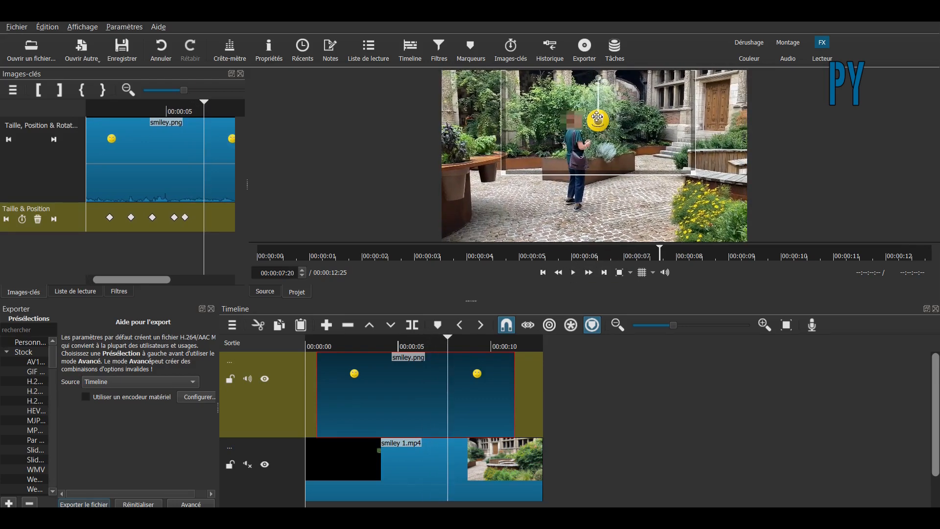
pyautogui.moveTo(598, 118); pyautogui.dragTo(567, 120)
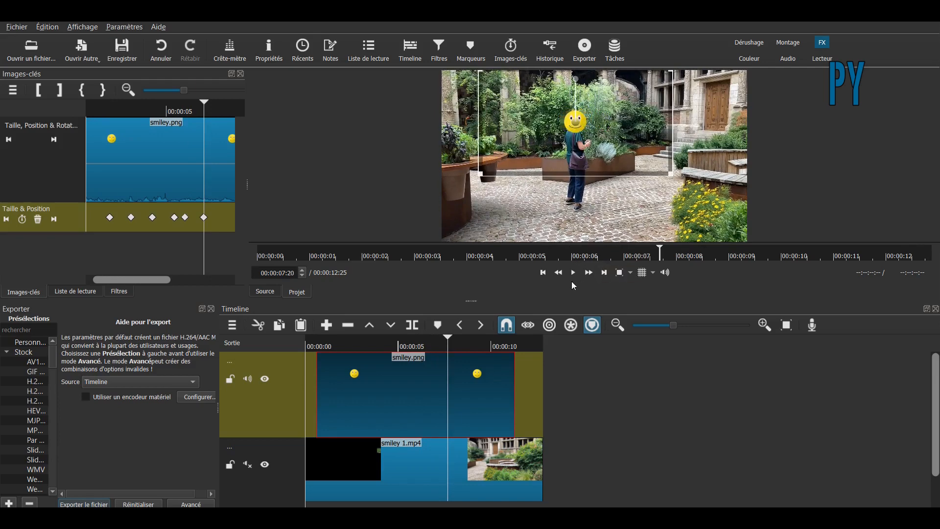
# Step: Move the smiley back onto the person's face at 00:00:08:04 and 00:00:09:07 to keyframe both positions
pyautogui.click(574, 273)
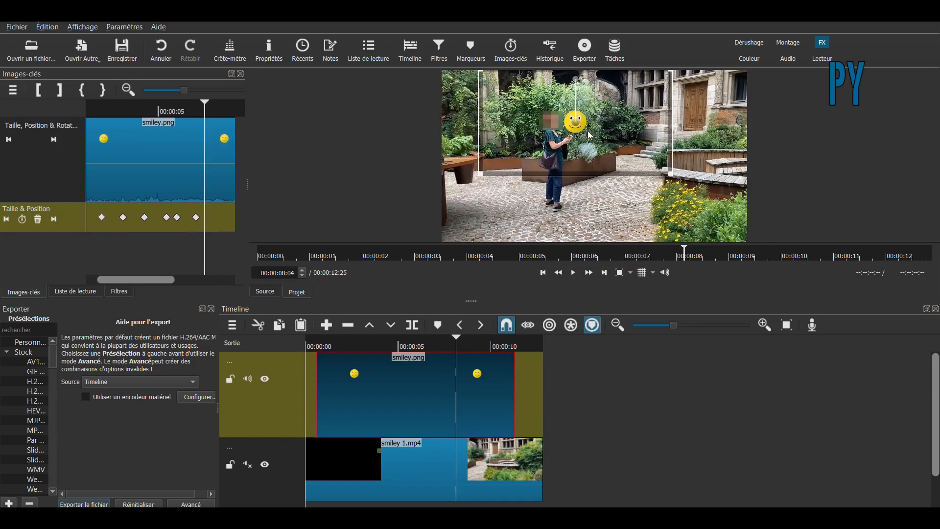
pyautogui.moveTo(574, 121); pyautogui.dragTo(542, 122)
pyautogui.click(573, 272)
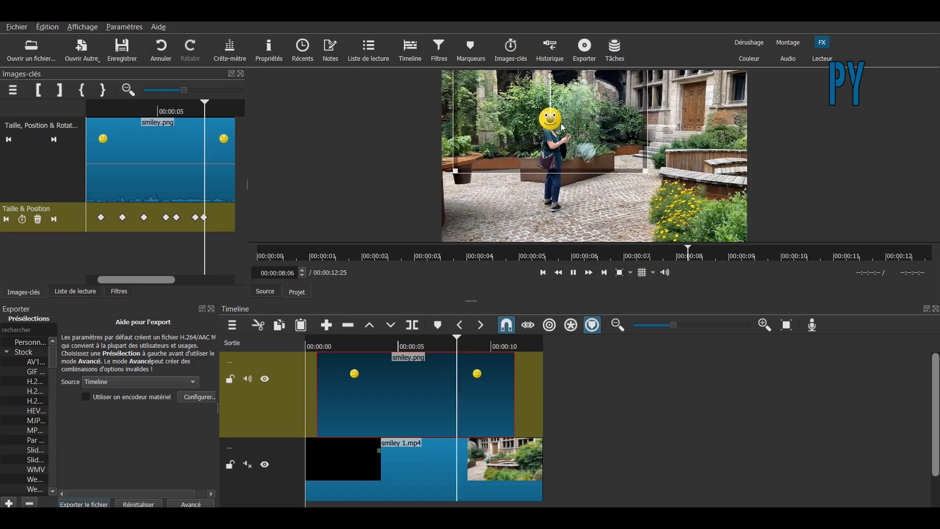
pyautogui.click(574, 272)
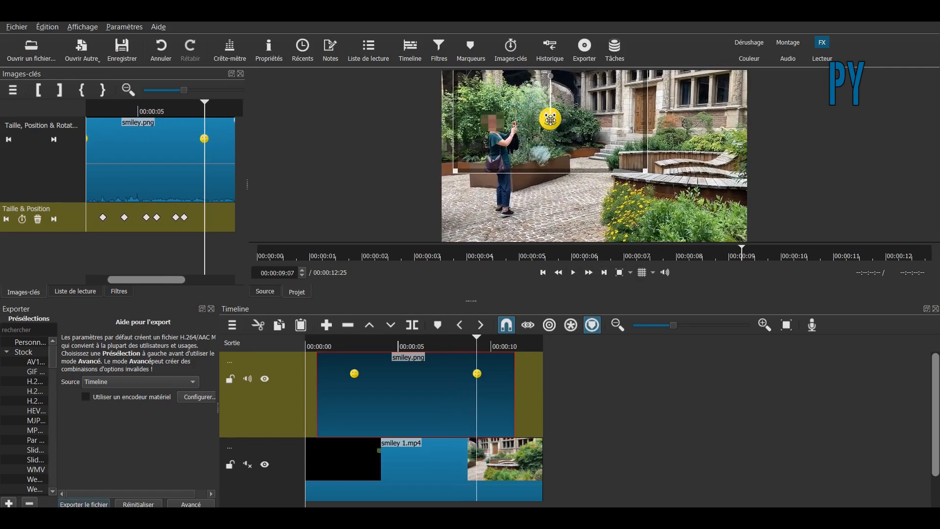
pyautogui.moveTo(525, 126); pyautogui.dragTo(482, 126)
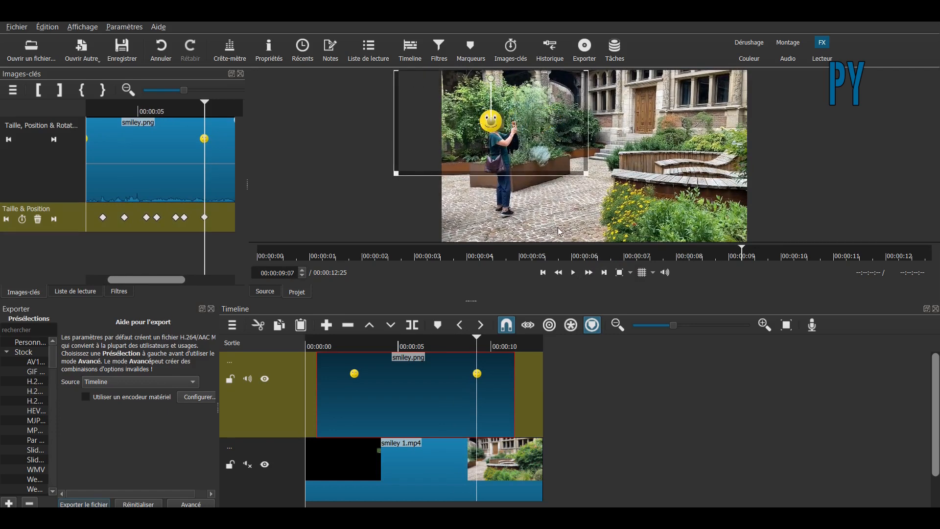
# Step: Keyframe the smiley on the person's face at 00:00:09:21 and at the frame's left edge at 00:00:10:14 as they exit
pyautogui.click(573, 272)
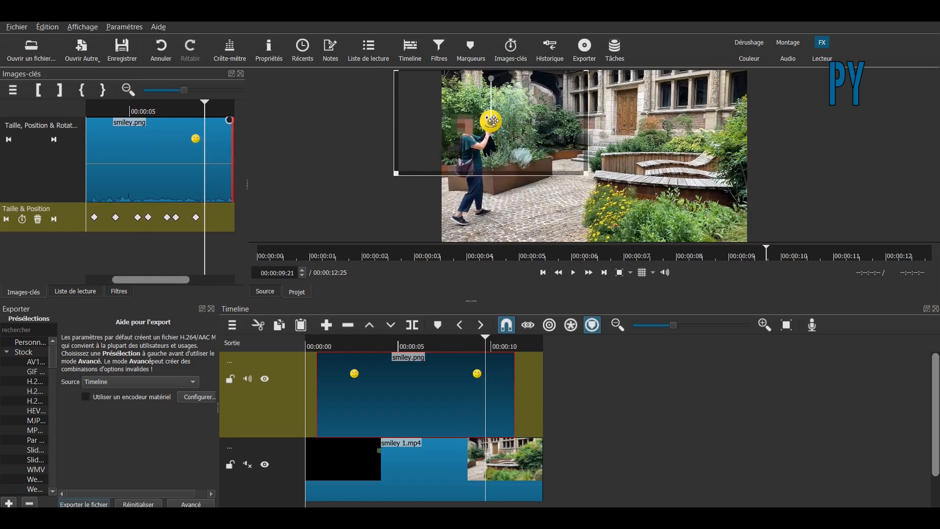
pyautogui.moveTo(486, 127); pyautogui.dragTo(461, 131)
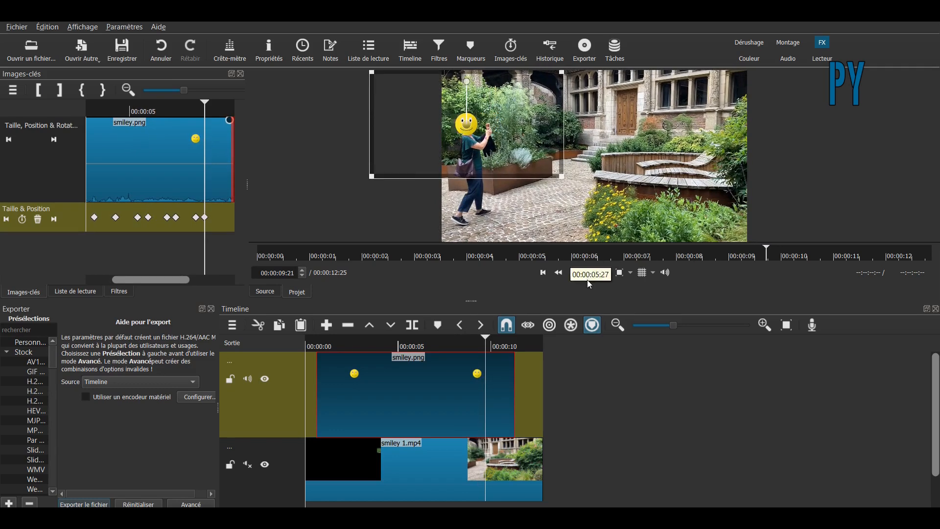
pyautogui.click(574, 272)
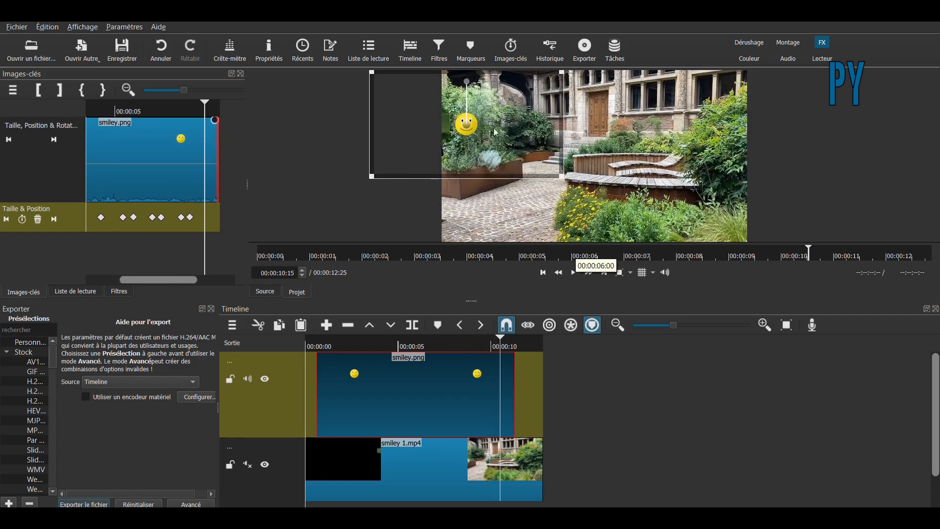
pyautogui.click(574, 272)
pyautogui.moveTo(468, 124); pyautogui.dragTo(429, 118)
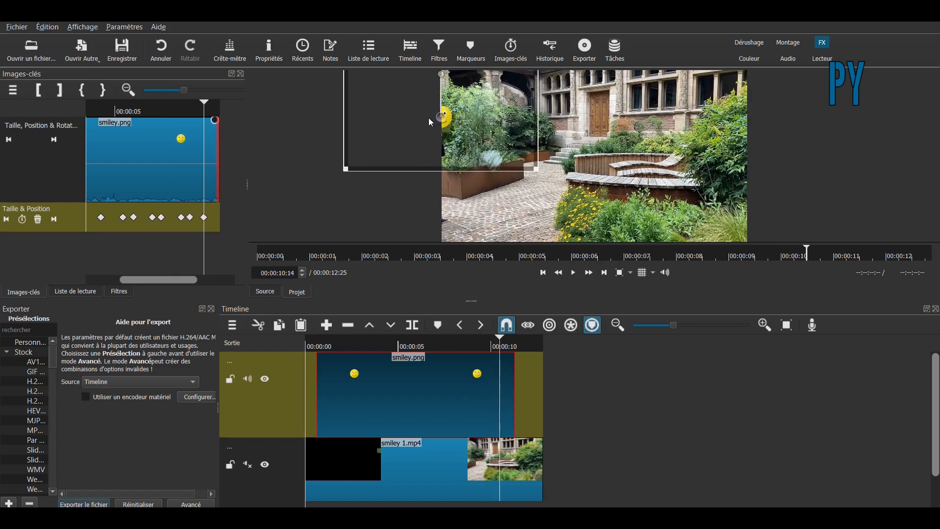
# Step: Move the smiley past the frame's left edge at 00:00:11:00, once the person has left the shot
pyautogui.click(577, 273)
pyautogui.click(577, 273)
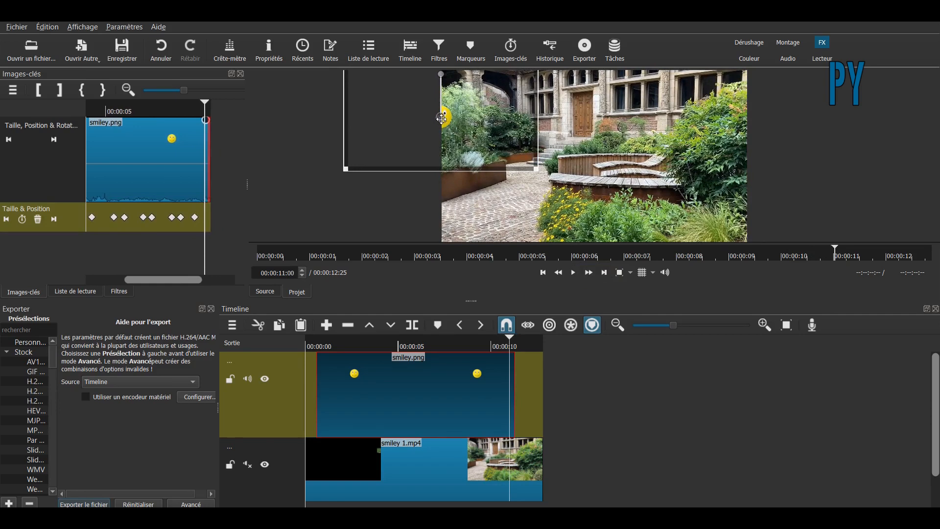
pyautogui.moveTo(442, 118); pyautogui.dragTo(420, 118)
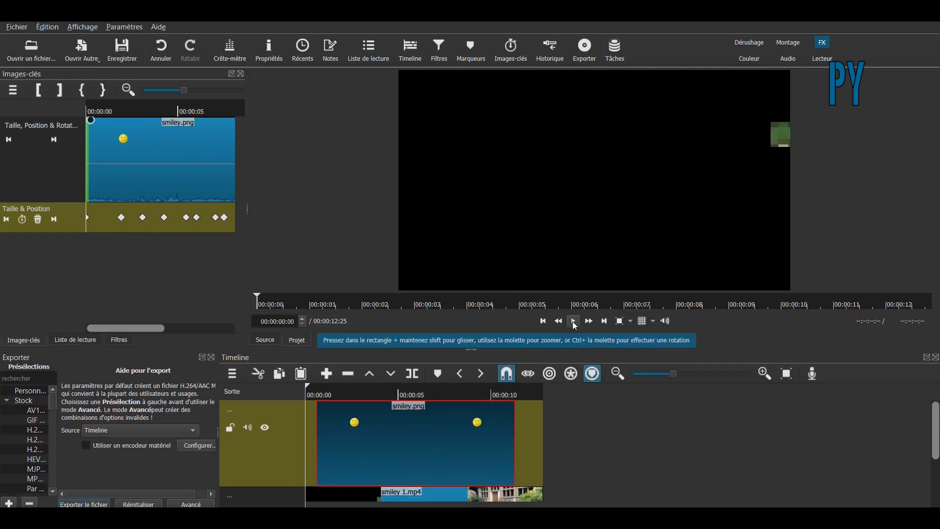
# Step: Play the video from the start and replay it from about 00:00:03:04 to check that the smiley follows the face
pyautogui.click(574, 321)
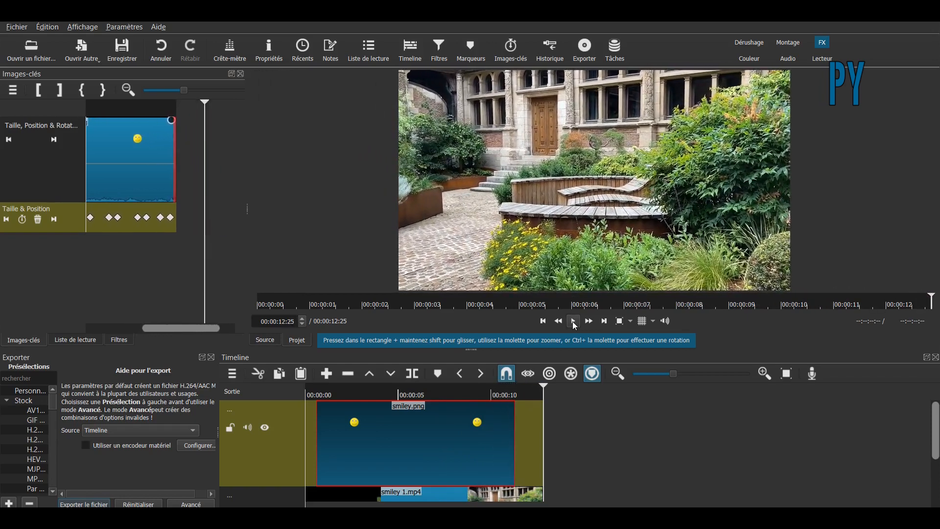
pyautogui.click(363, 392)
pyautogui.click(573, 323)
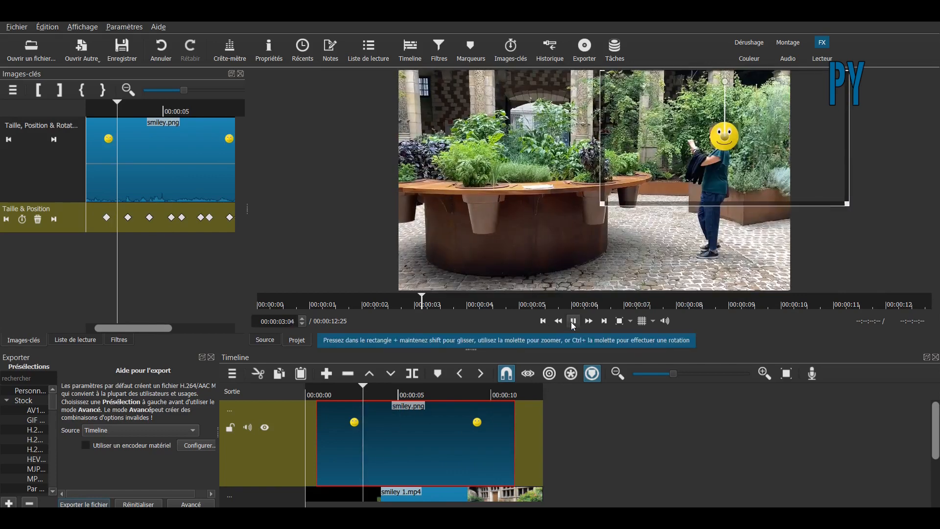
pyautogui.click(573, 323)
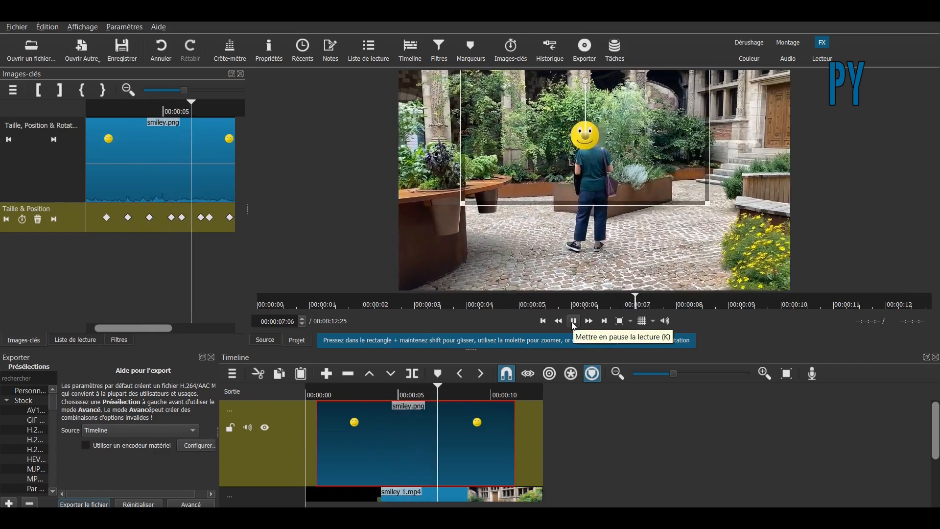
pyautogui.click(573, 322)
pyautogui.click(573, 322)
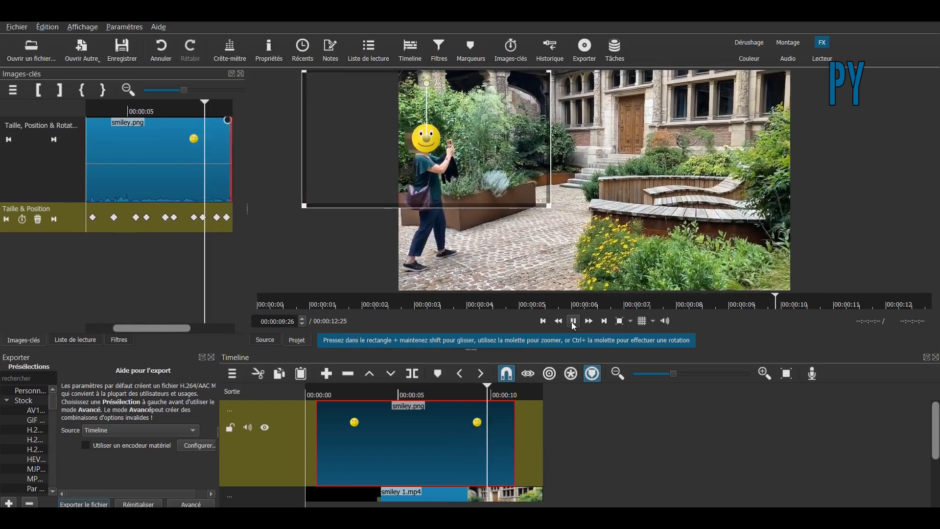
# Step: Pause playback and replay the opening seconds from about 00:00:01:01 and 00:00:00:27 to check how well the smiley covers the face
pyautogui.click(573, 321)
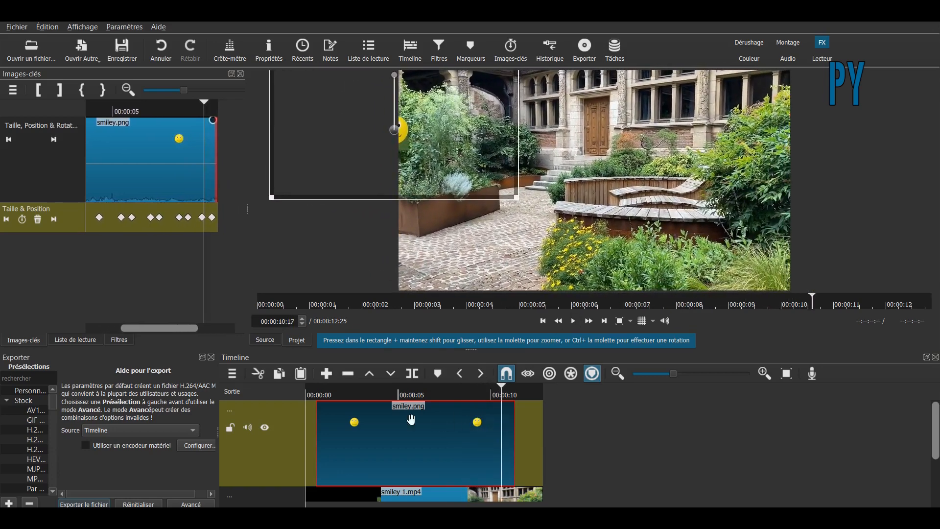
pyautogui.click(325, 392)
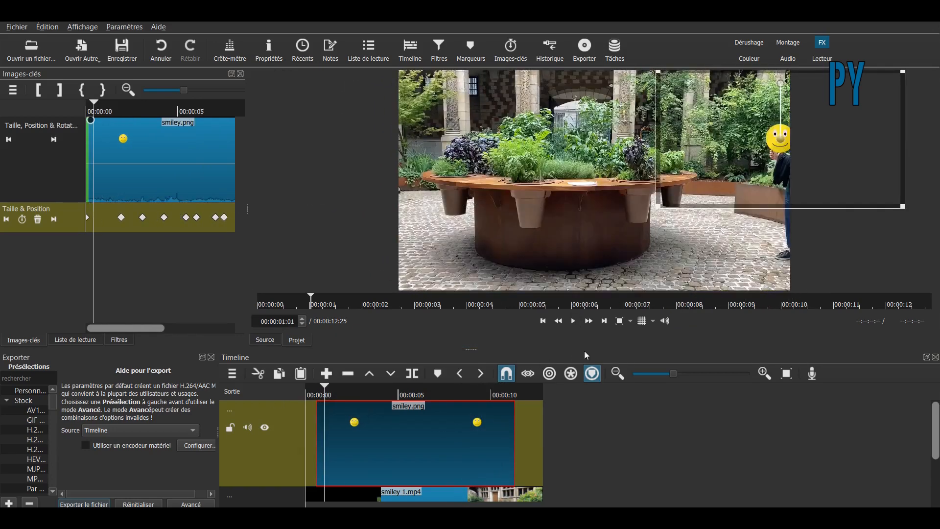
pyautogui.click(578, 324)
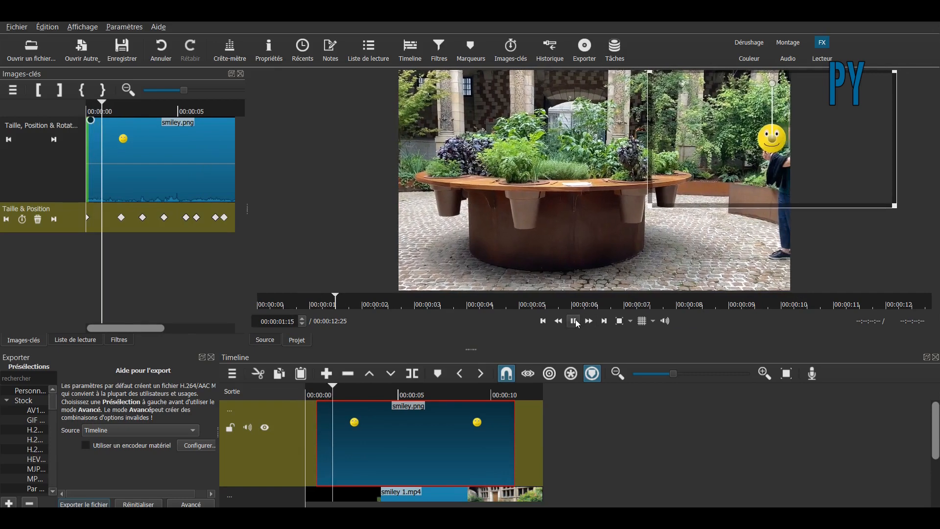
pyautogui.click(574, 321)
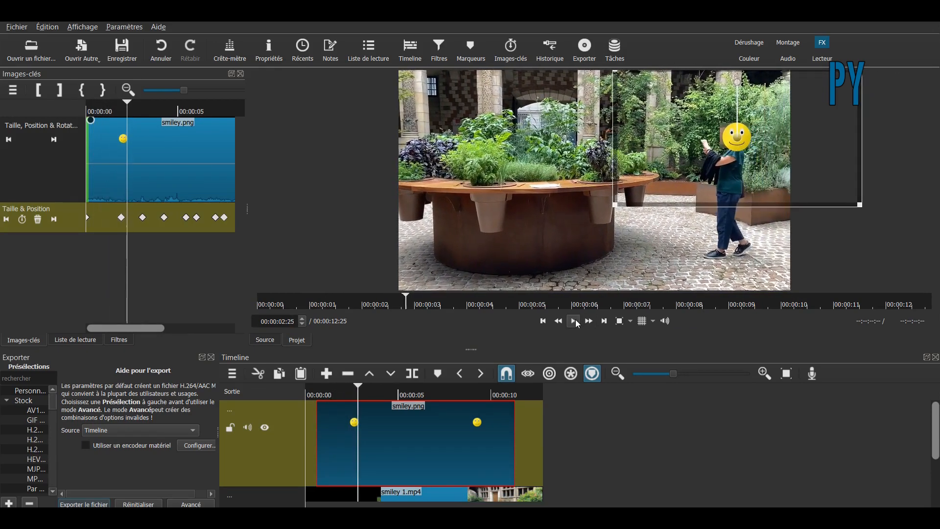
pyautogui.click(325, 396)
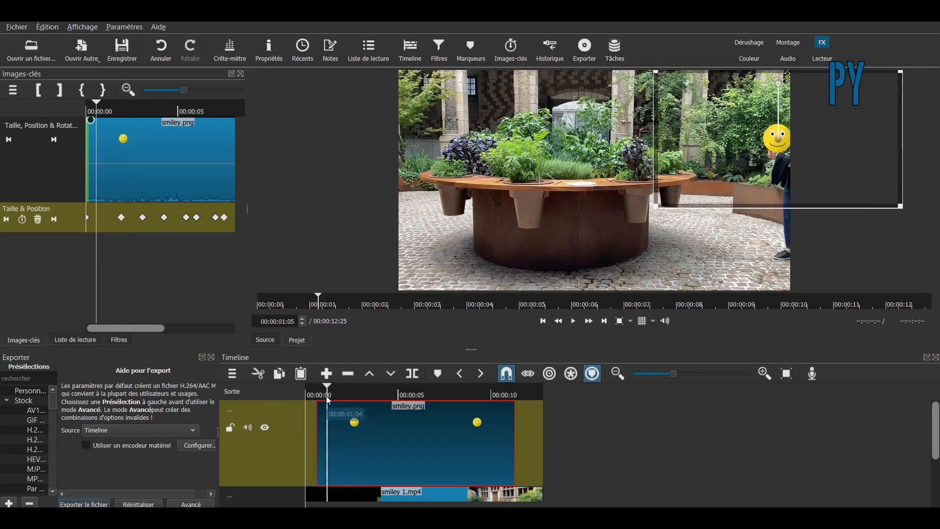
pyautogui.click(322, 395)
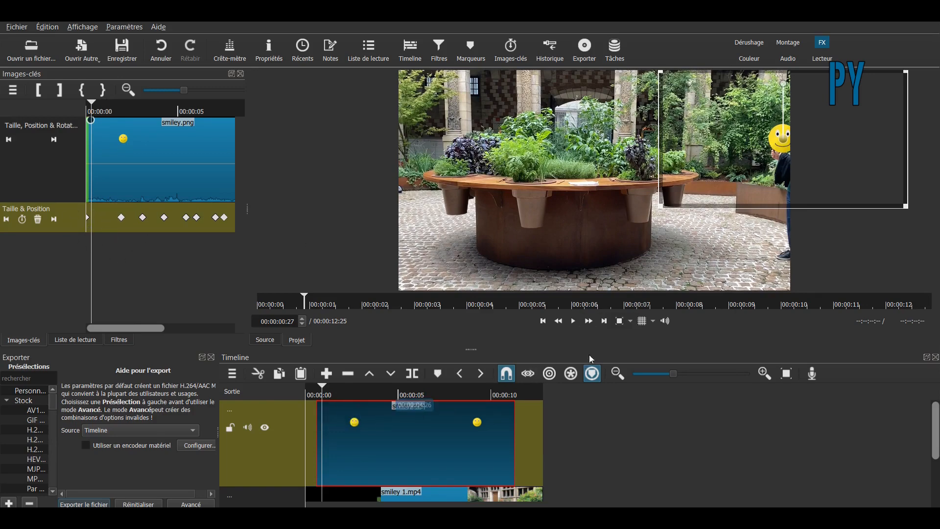
pyautogui.click(574, 326)
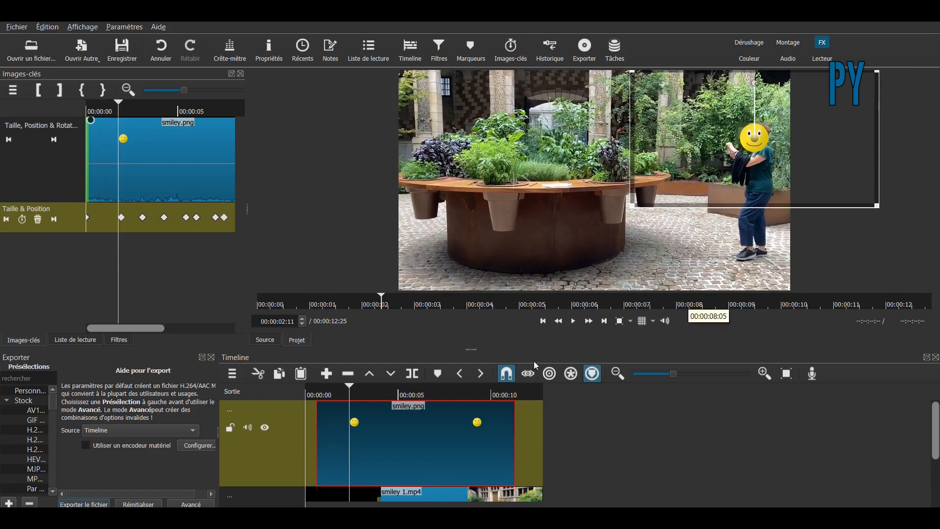
# Step: Step back to 00:00:01:25, keyframe the smiley over the person's face there, and replay the video from near the start
pyautogui.click(302, 323)
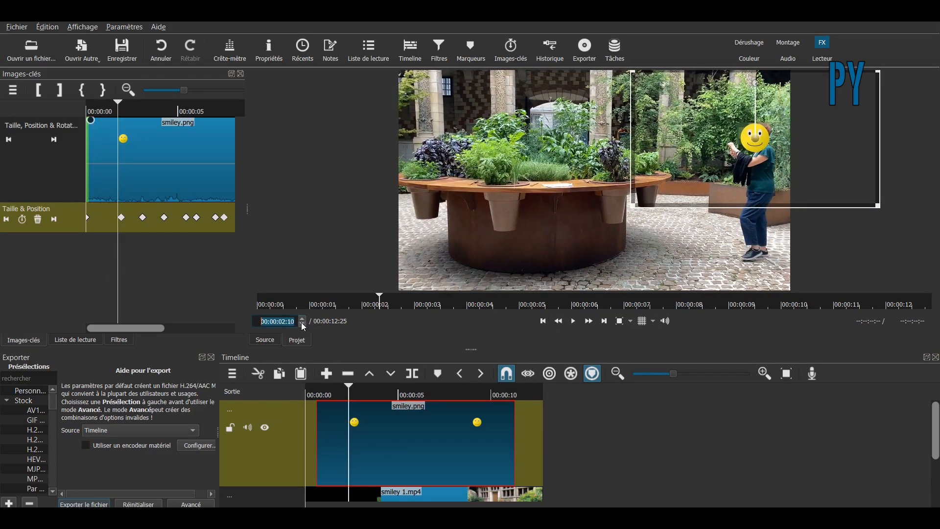
pyautogui.click(301, 323)
pyautogui.click(302, 324)
pyautogui.click(302, 323)
pyautogui.click(302, 323)
pyautogui.click(303, 325)
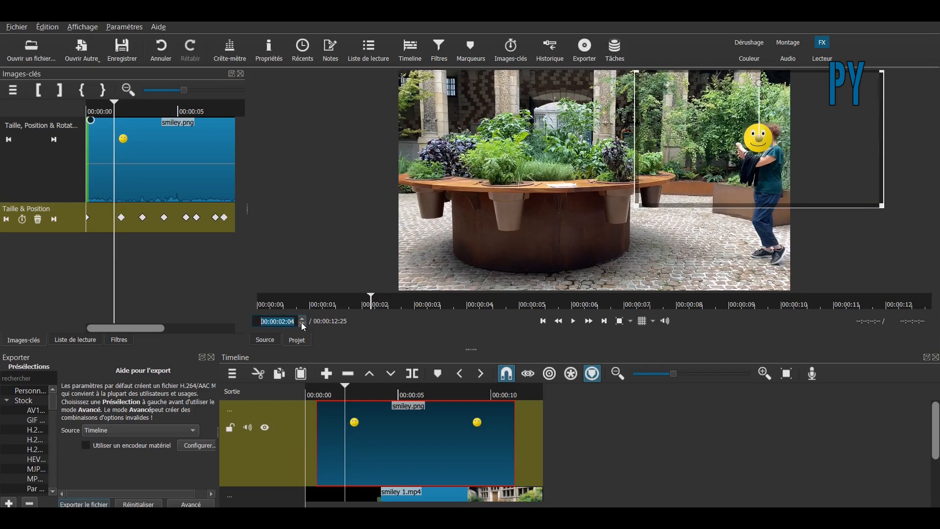
pyautogui.click(302, 325)
pyautogui.click(303, 325)
pyautogui.click(302, 325)
pyautogui.click(303, 326)
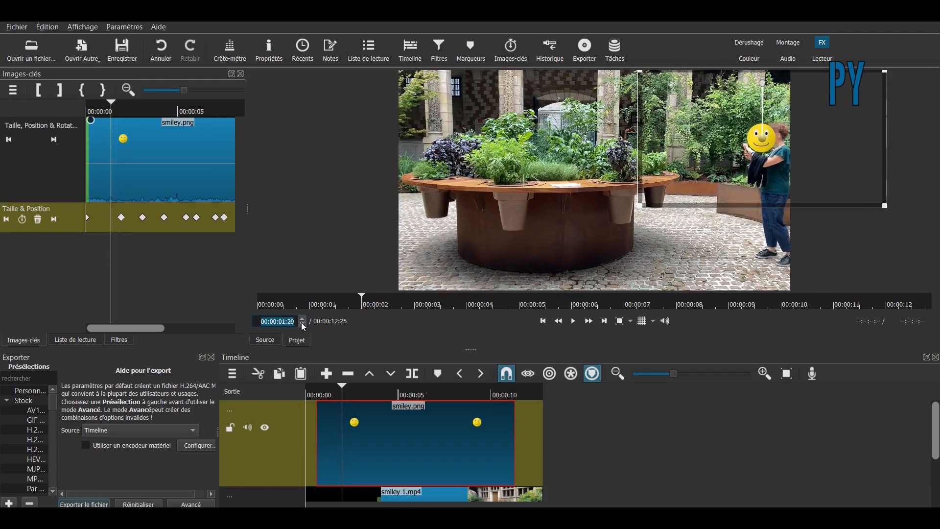
pyautogui.click(303, 325)
pyautogui.click(302, 325)
pyautogui.click(302, 326)
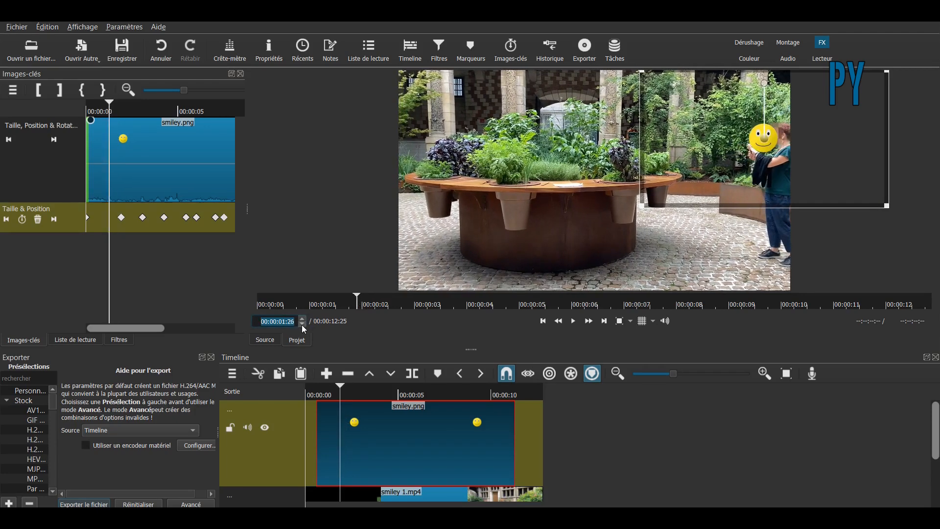
pyautogui.click(302, 325)
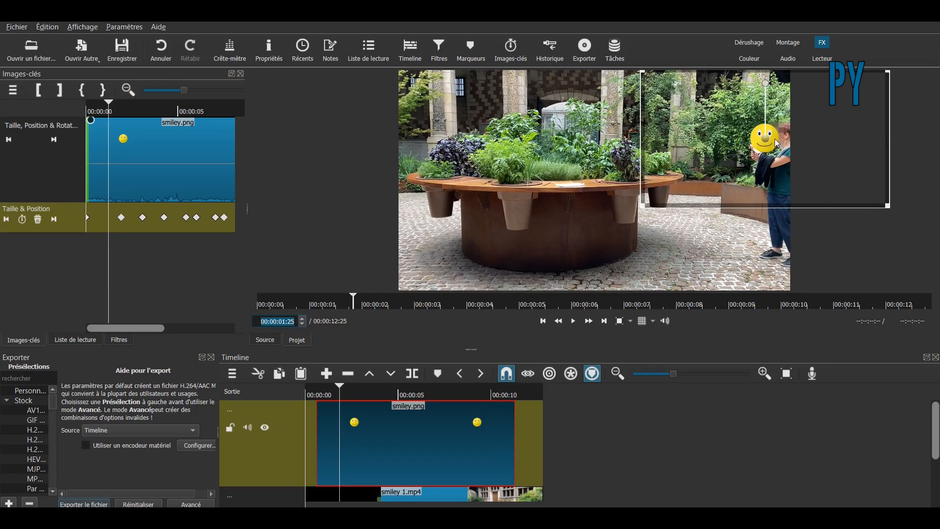
pyautogui.moveTo(766, 140); pyautogui.dragTo(789, 134)
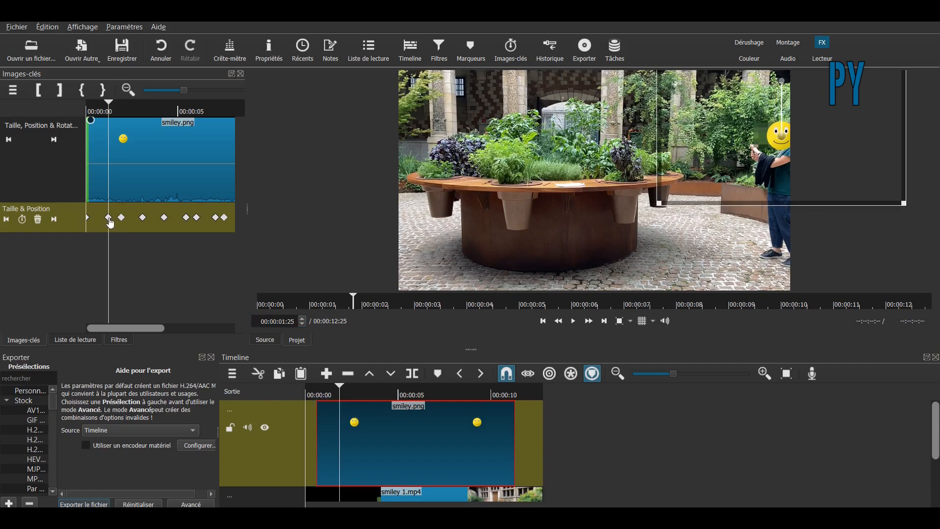
pyautogui.click(319, 396)
pyautogui.click(574, 321)
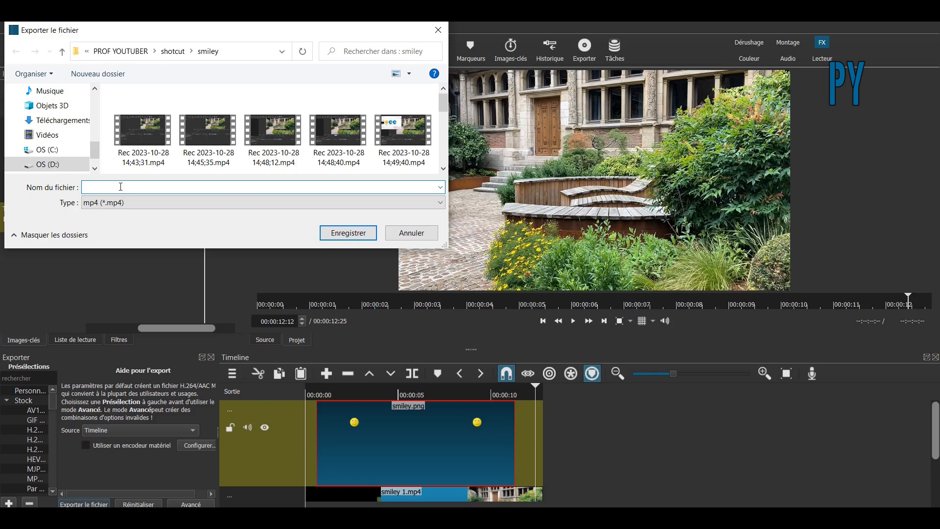
# Step: Export the video as an mp4 file named smiley in the smiley folder and play the exported file
pyautogui.write('smiley')
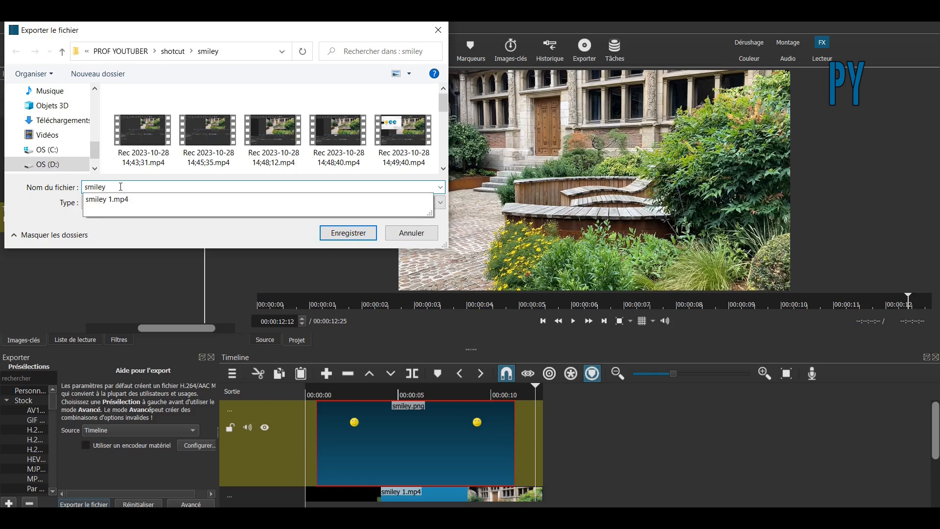
pyautogui.click(347, 239)
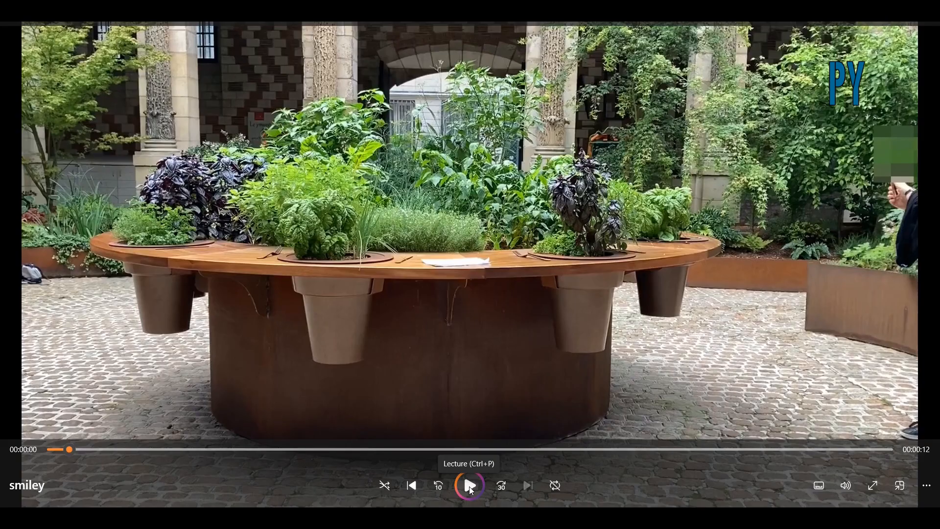
pyautogui.click(469, 486)
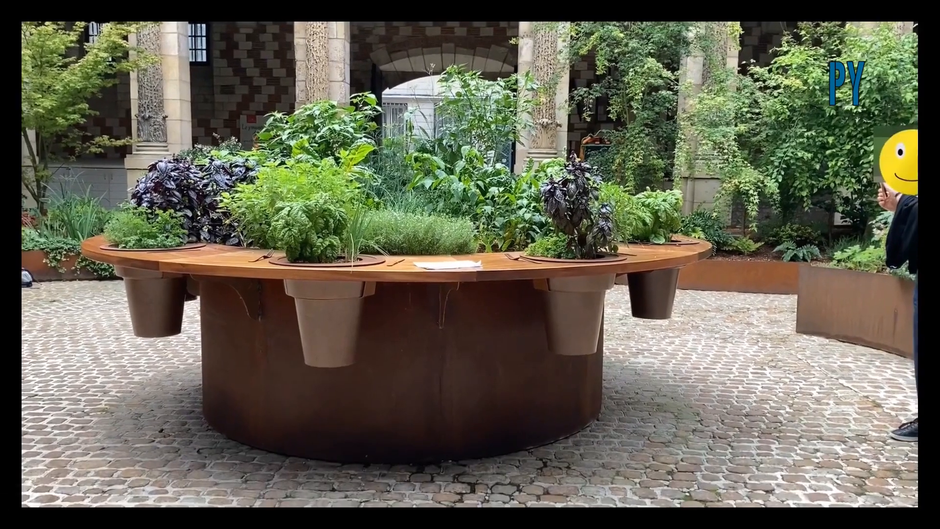